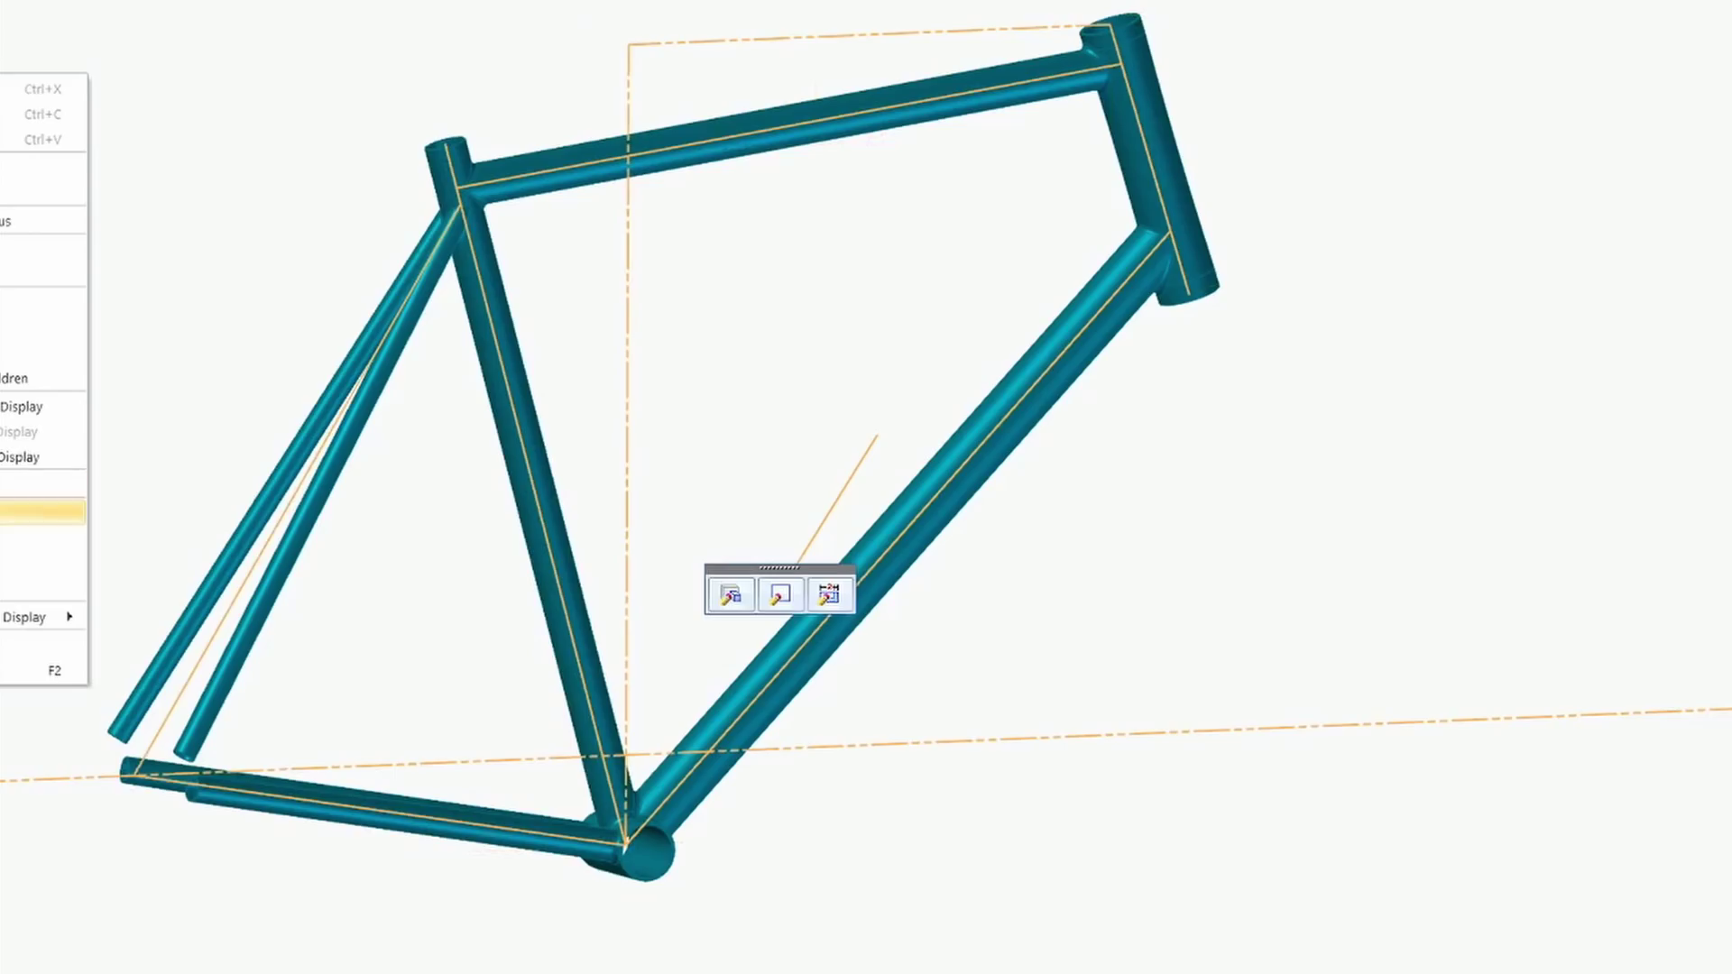
Open the frame's layout sketch for editing and set the seatstay angle to 46°
left_click(36, 532)
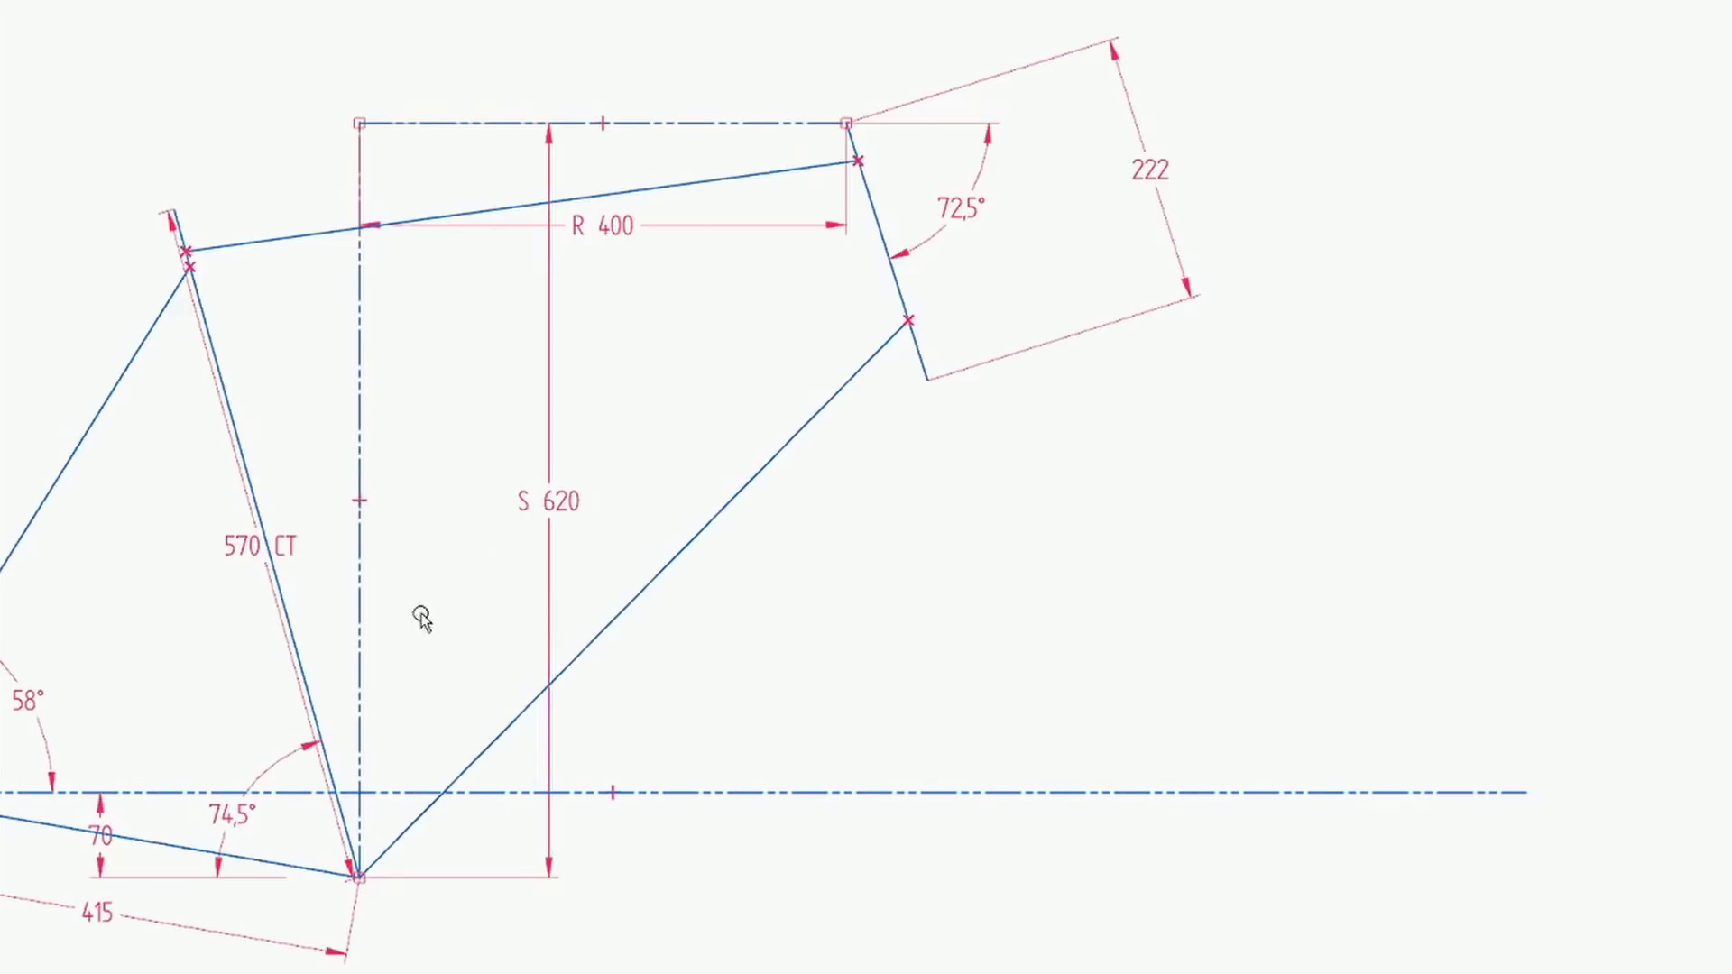
left_click(27, 703)
type("46")
key("Return")
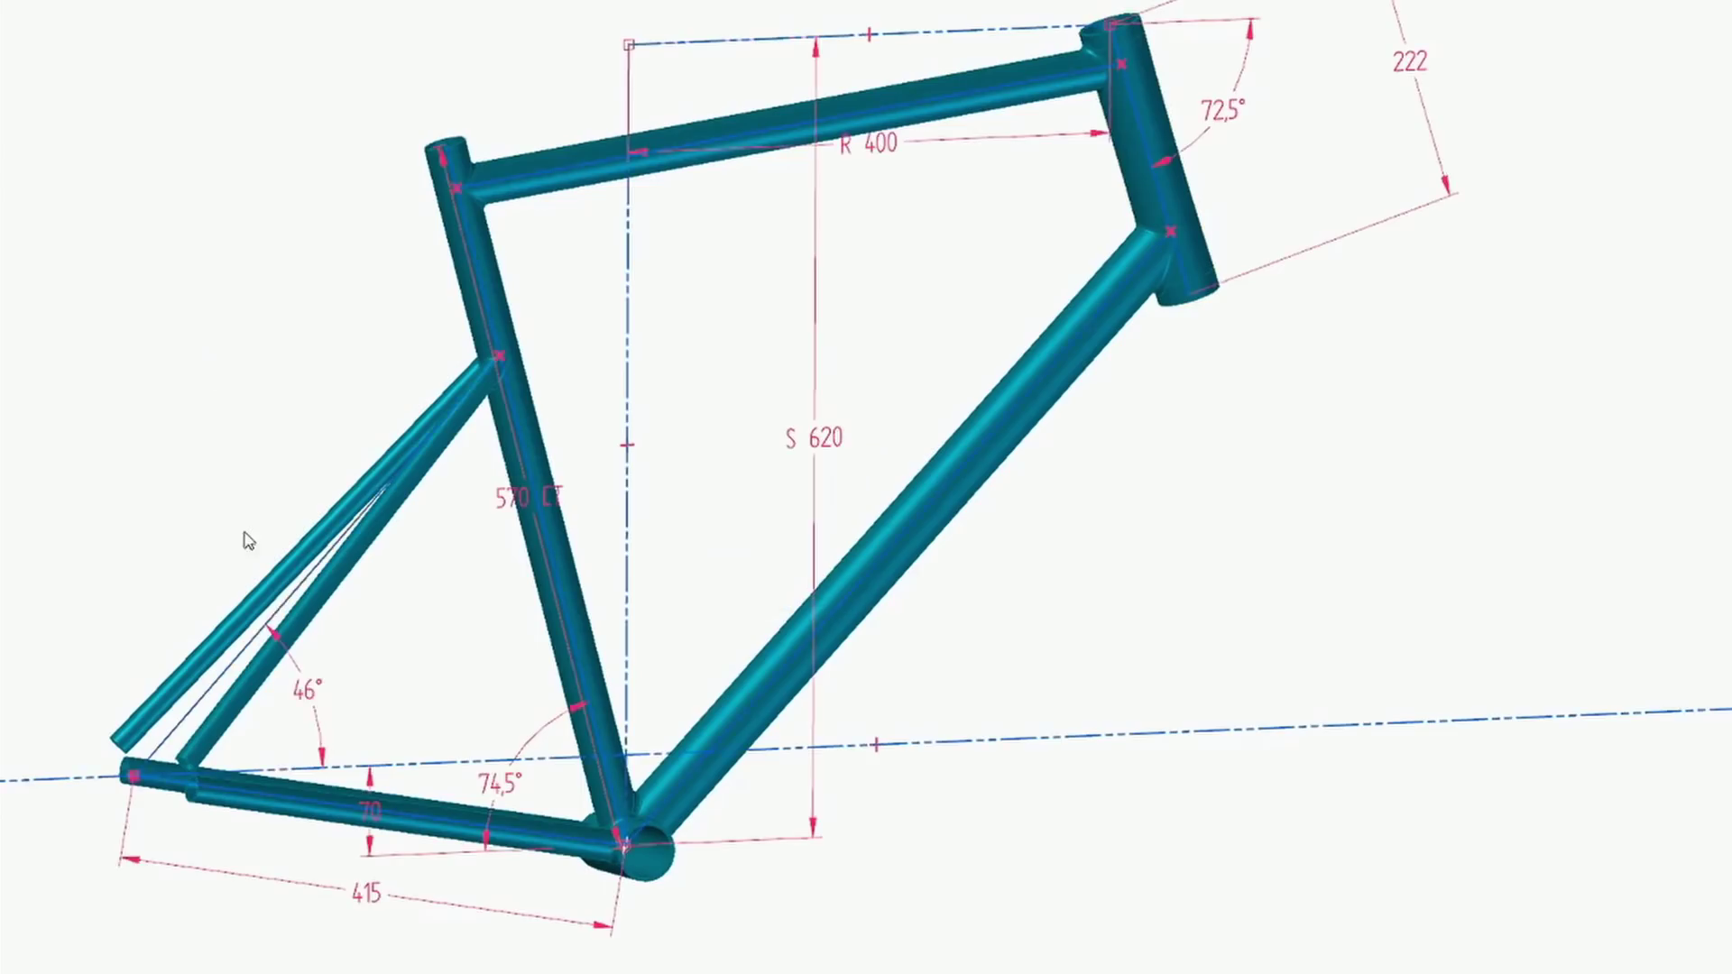
Try seatstay angles of 58° and 22° on the frame's layout sketch
left_click(310, 696)
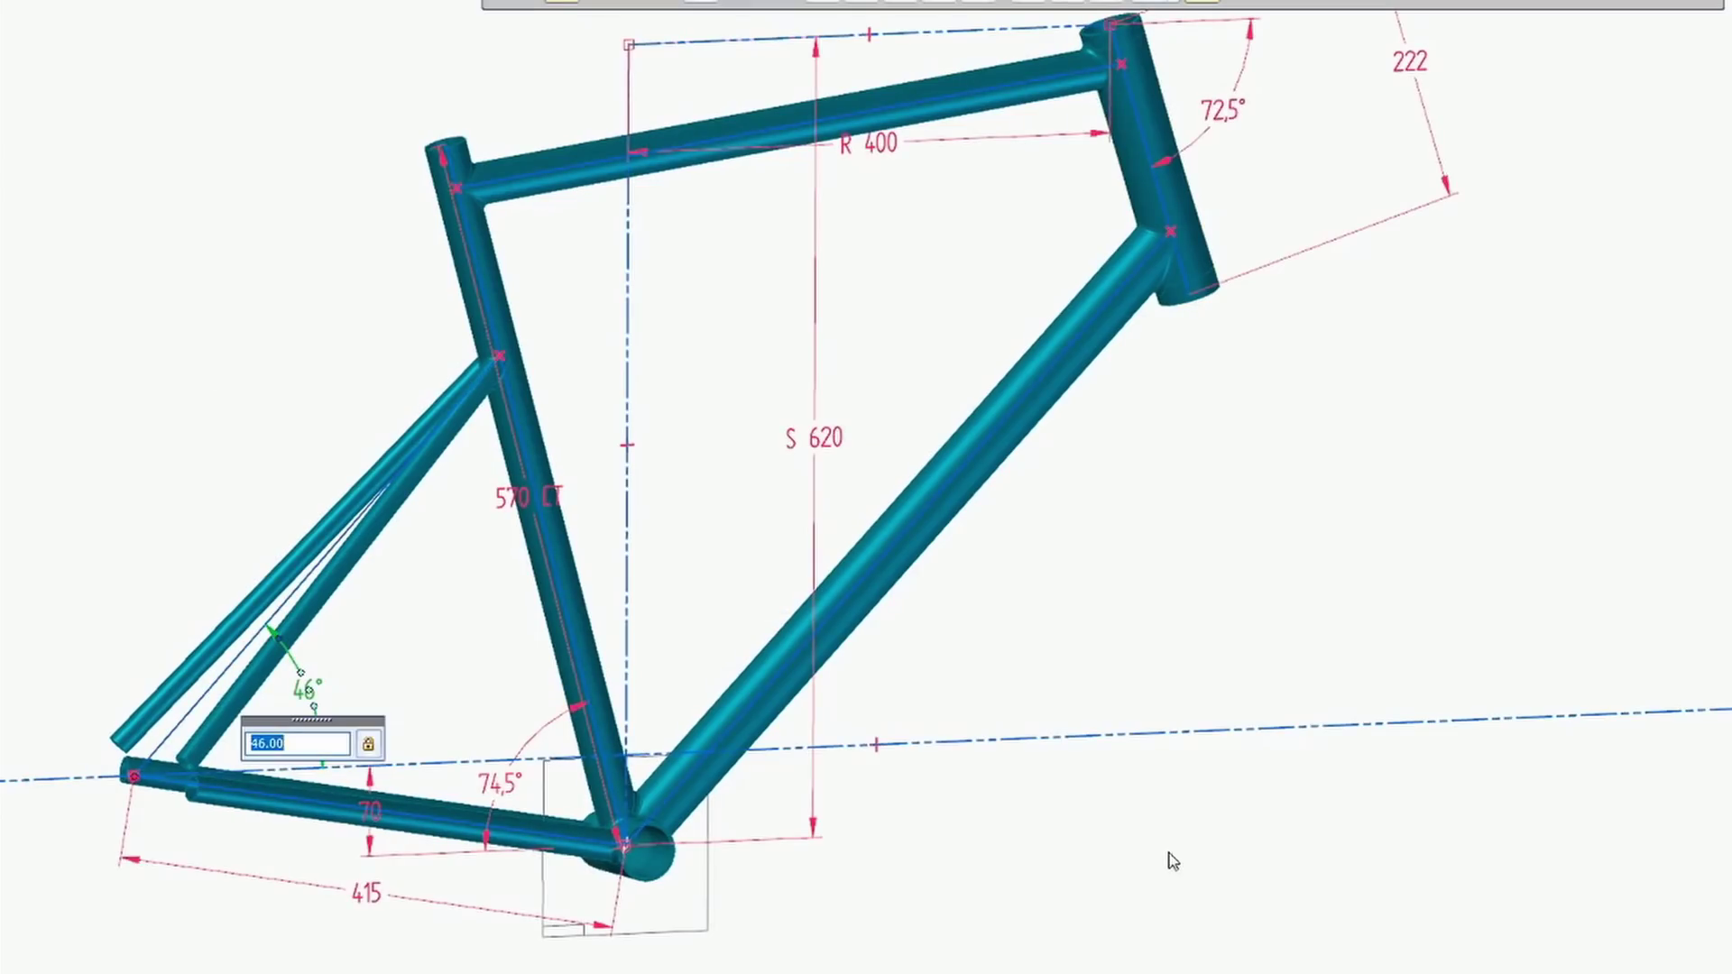
type("58")
key("Return")
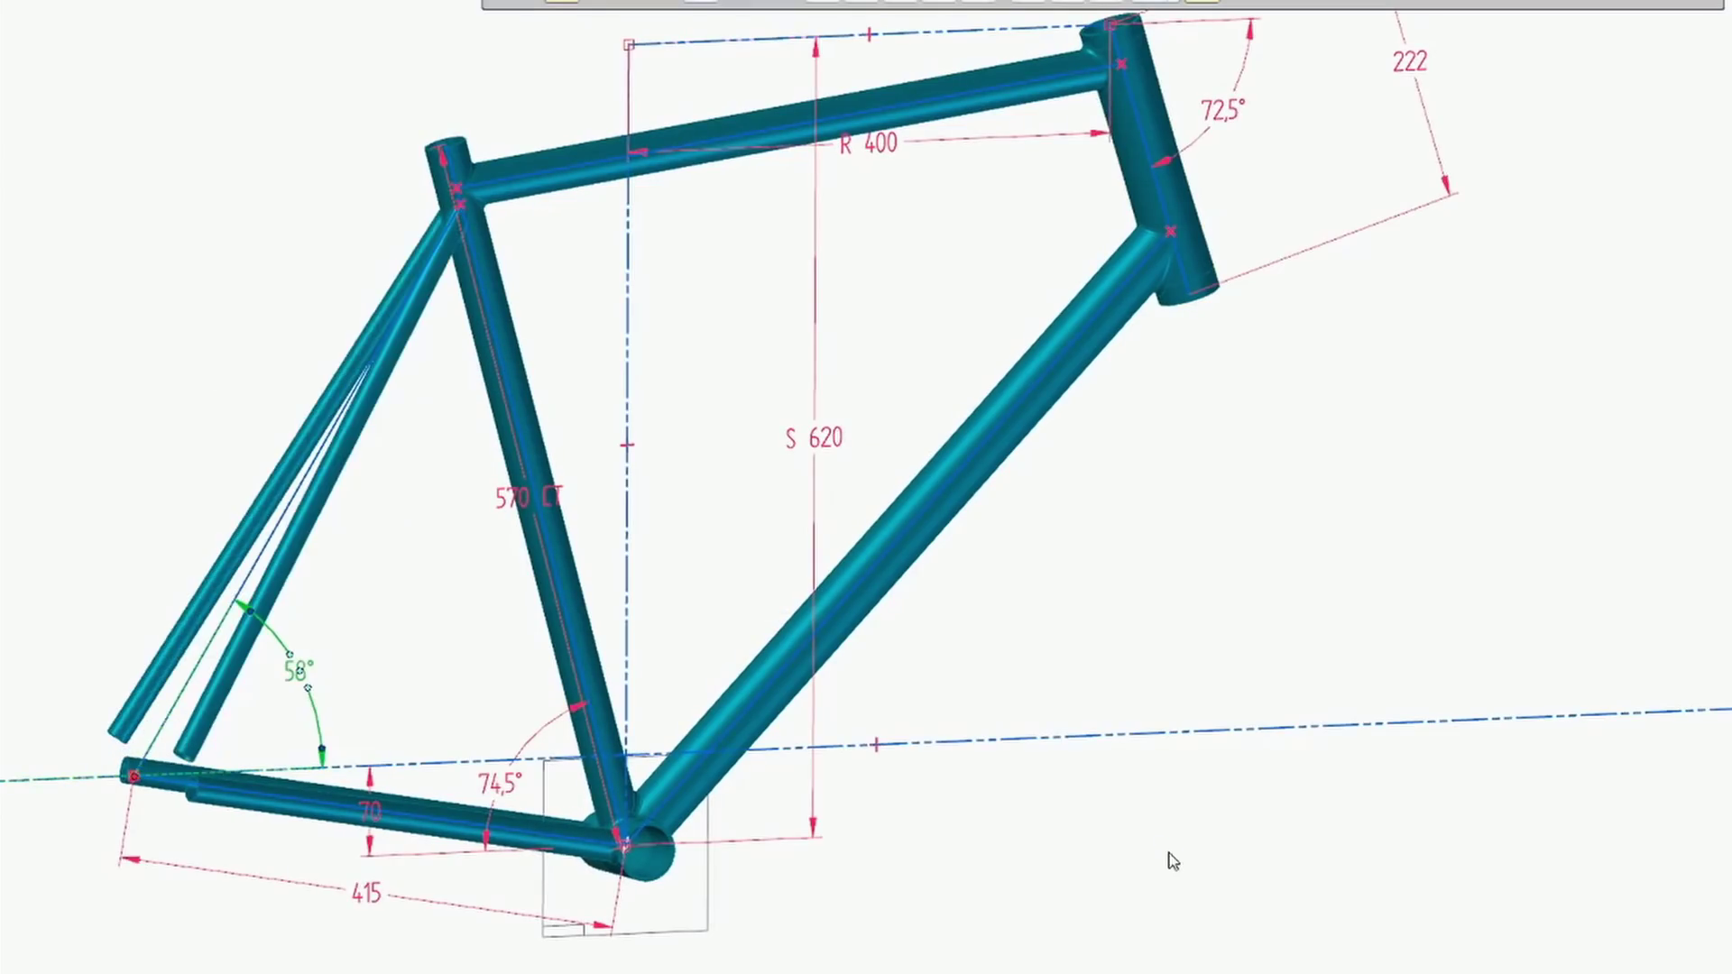
left_click(302, 671)
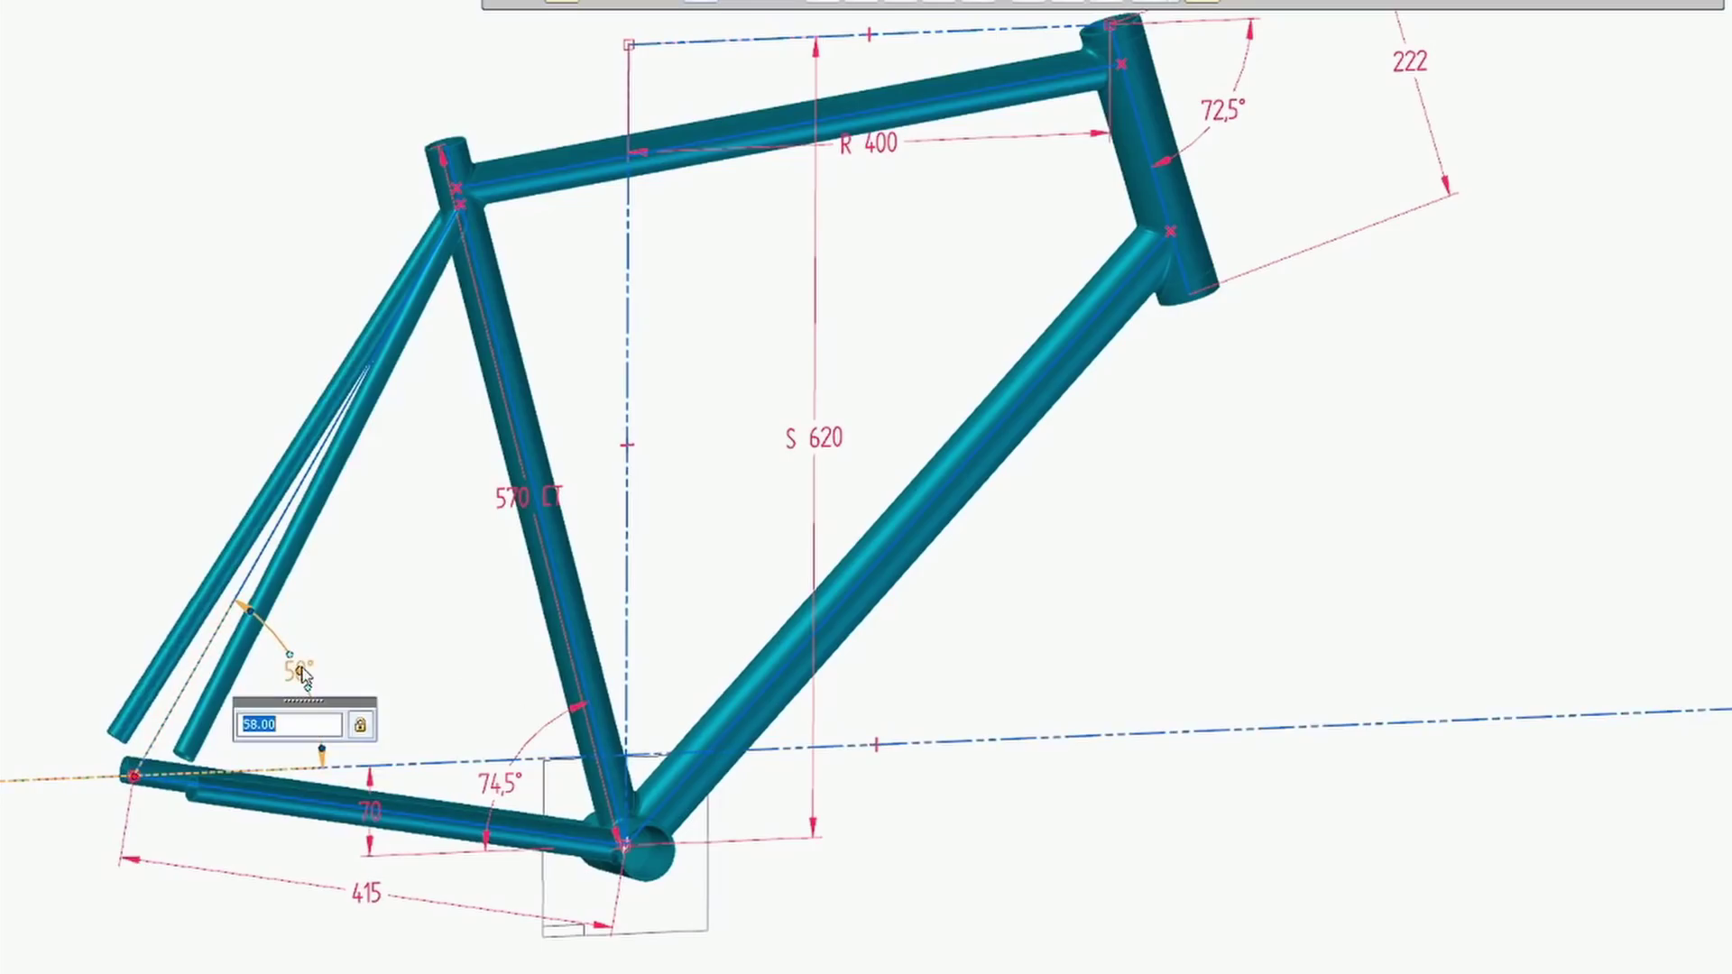
type("22")
key("Return")
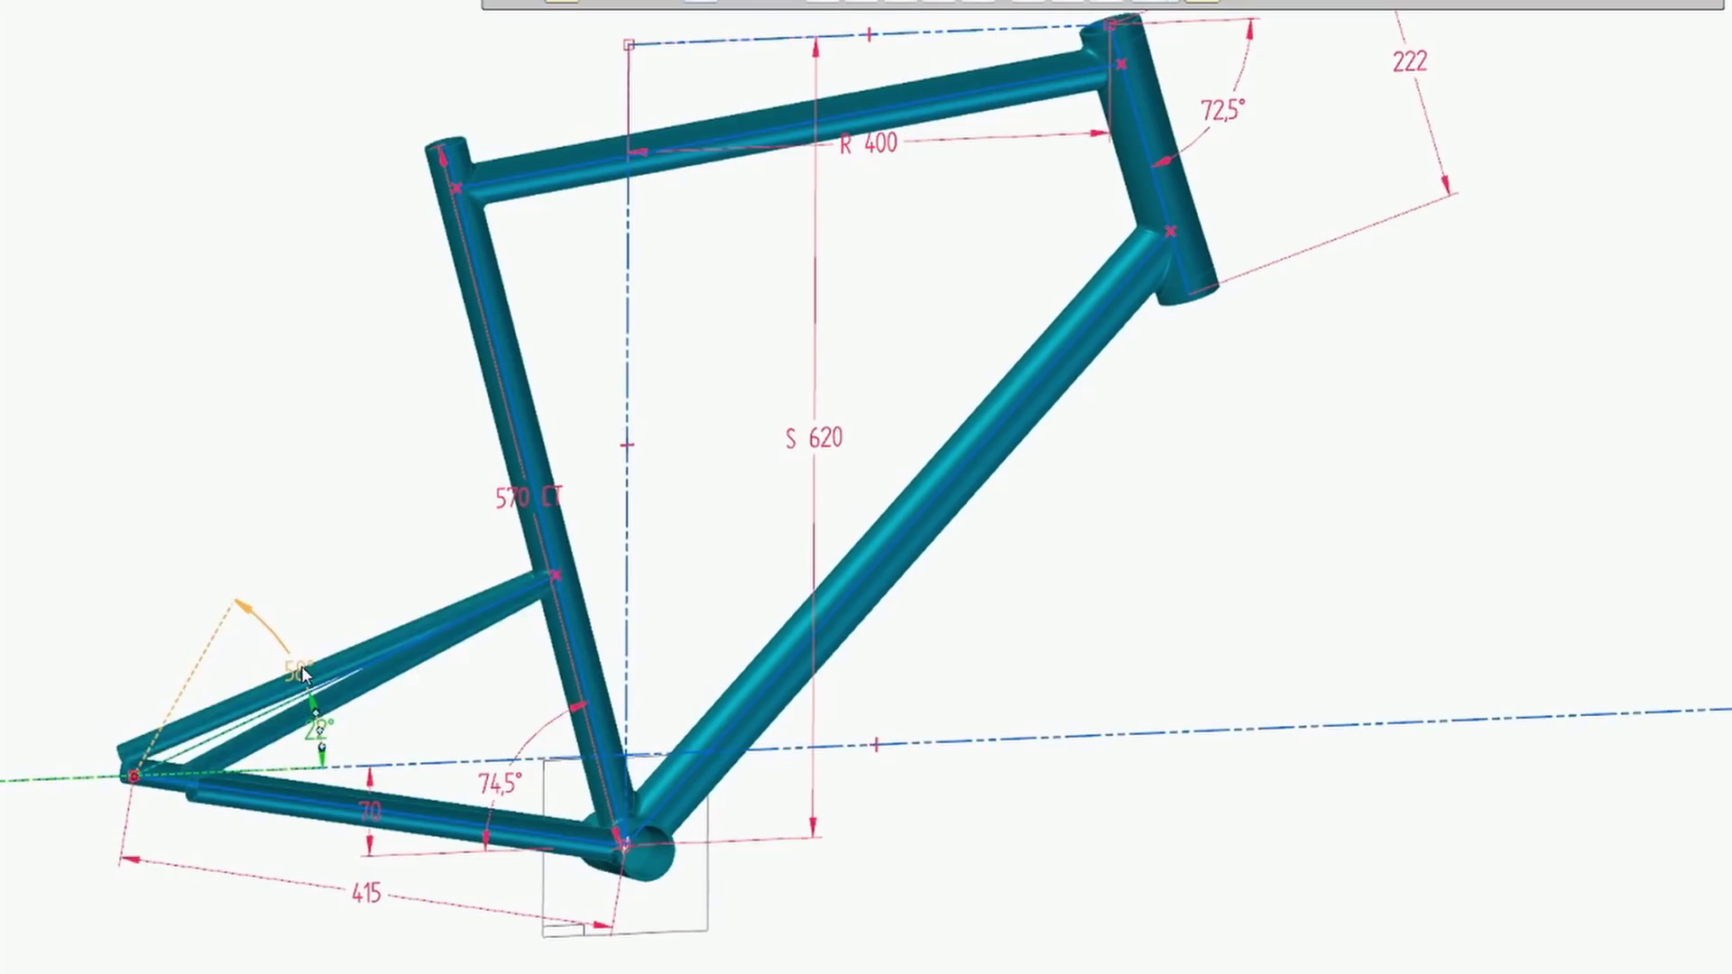
Set the seatstay angle to 48° to move the seatstay junction up the seat tube
left_click(316, 735)
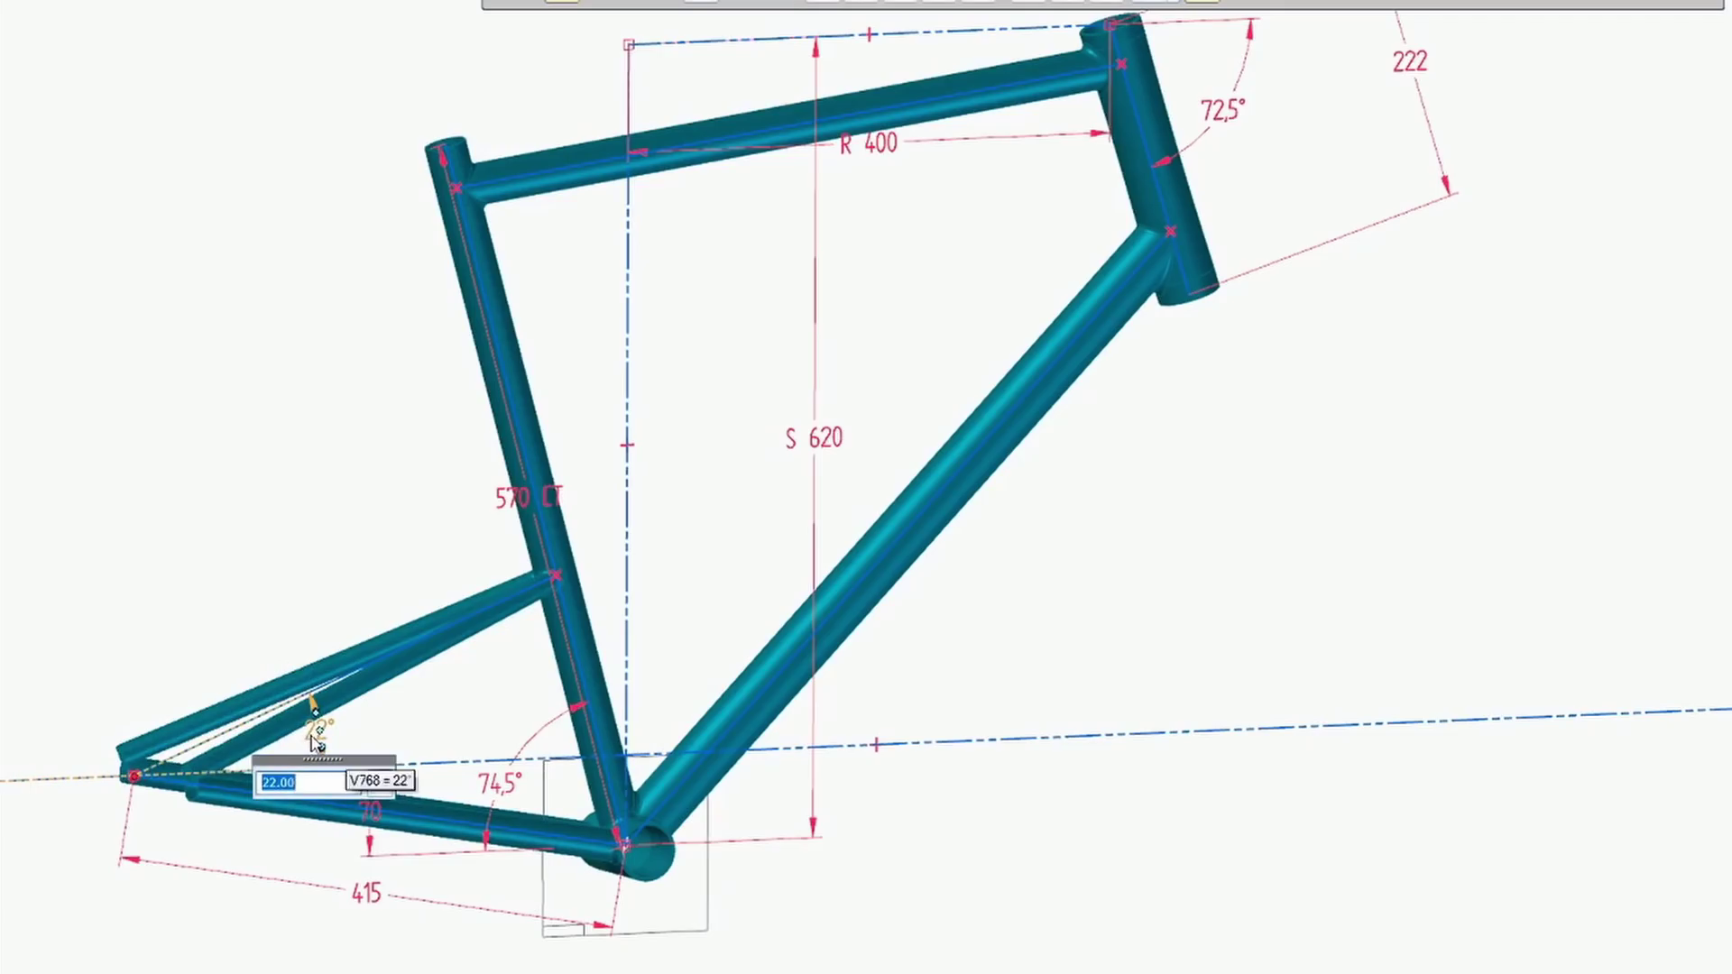
type("48")
key("Return")
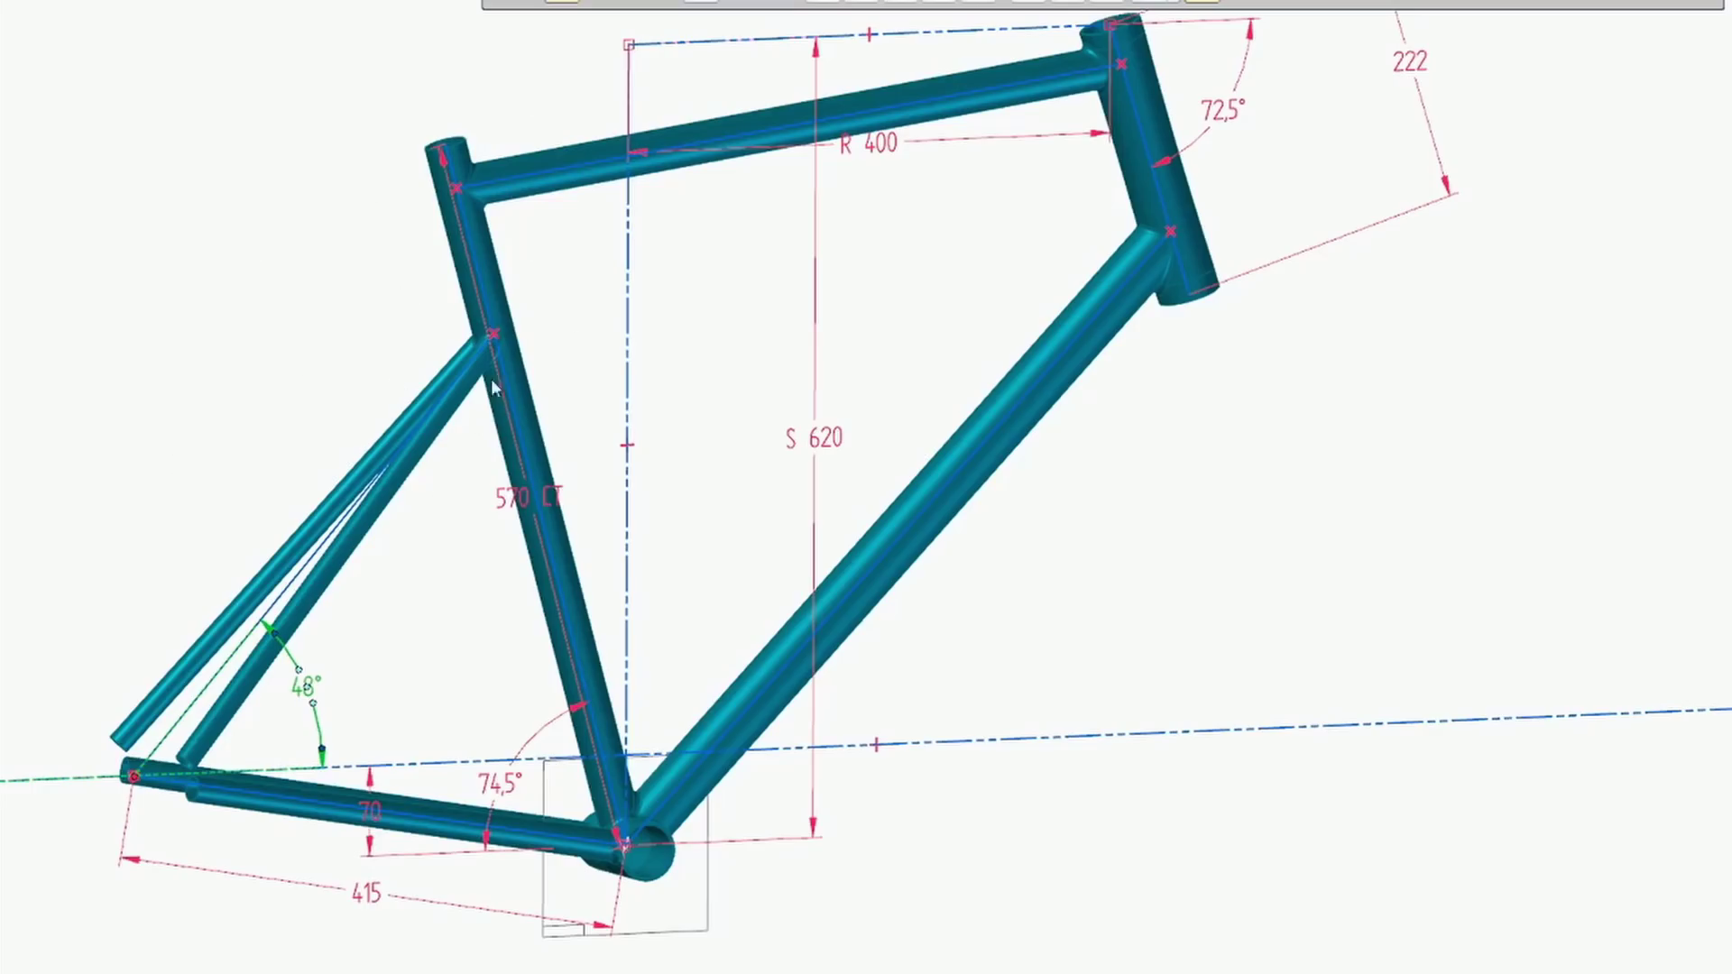
Try seatstay angles of 58° and 59° with the frame seen from the side
key("ctrl+d")
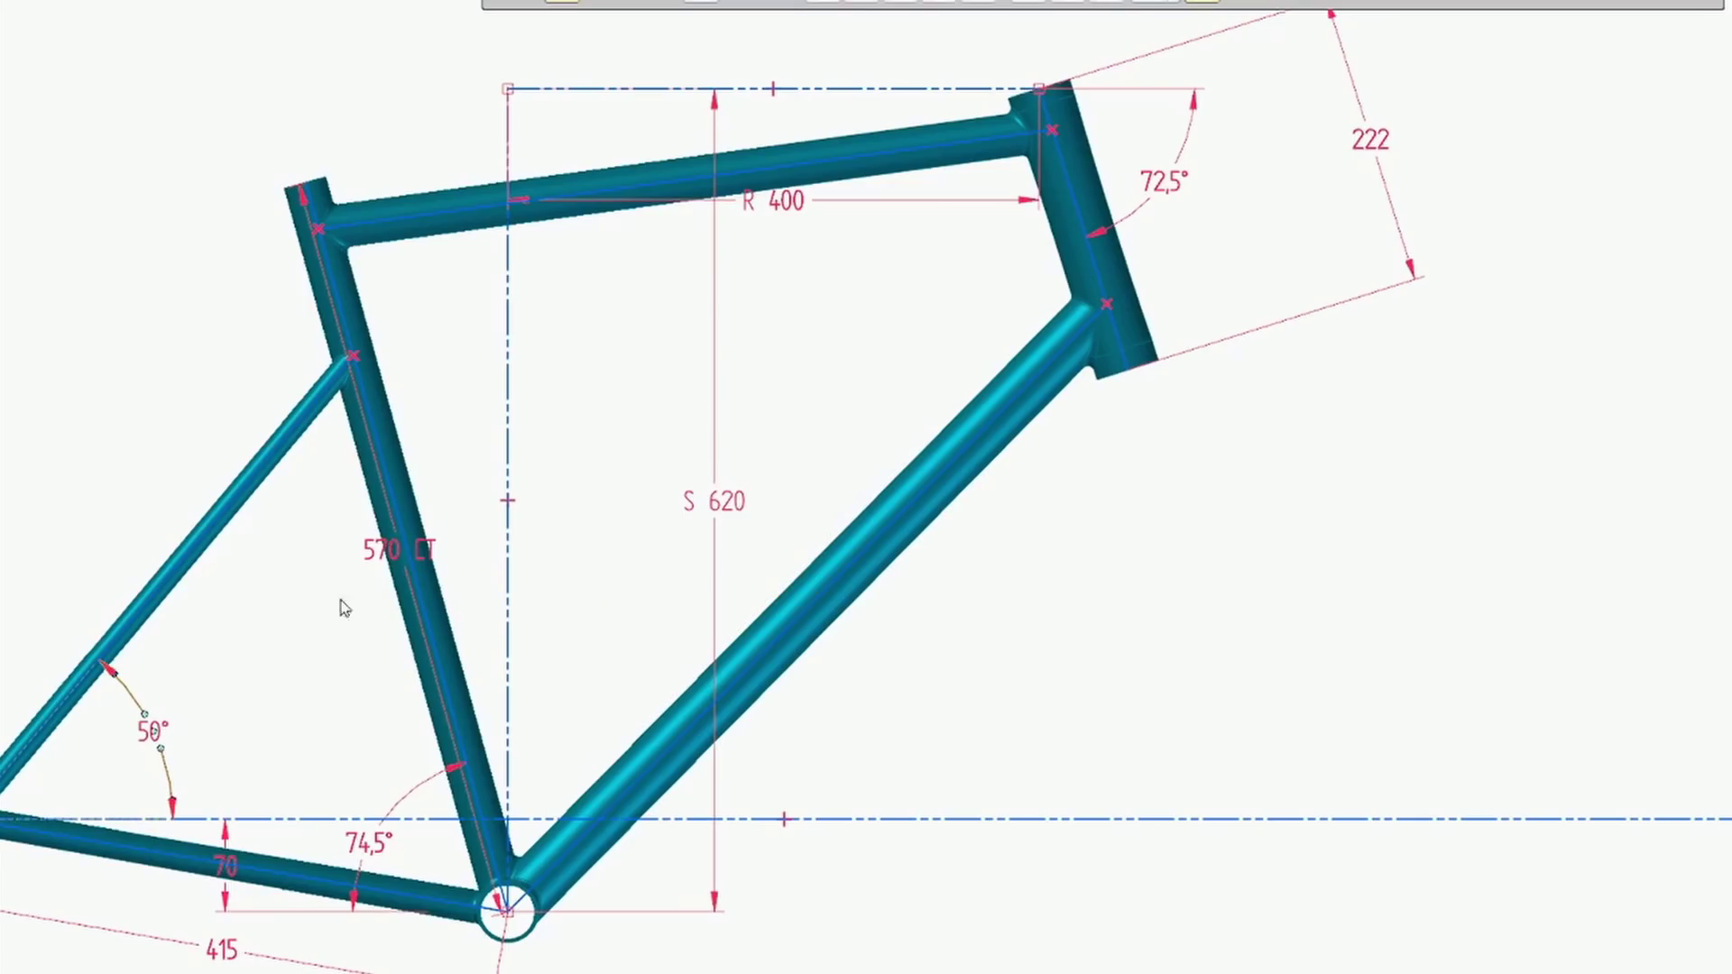
left_click(155, 729)
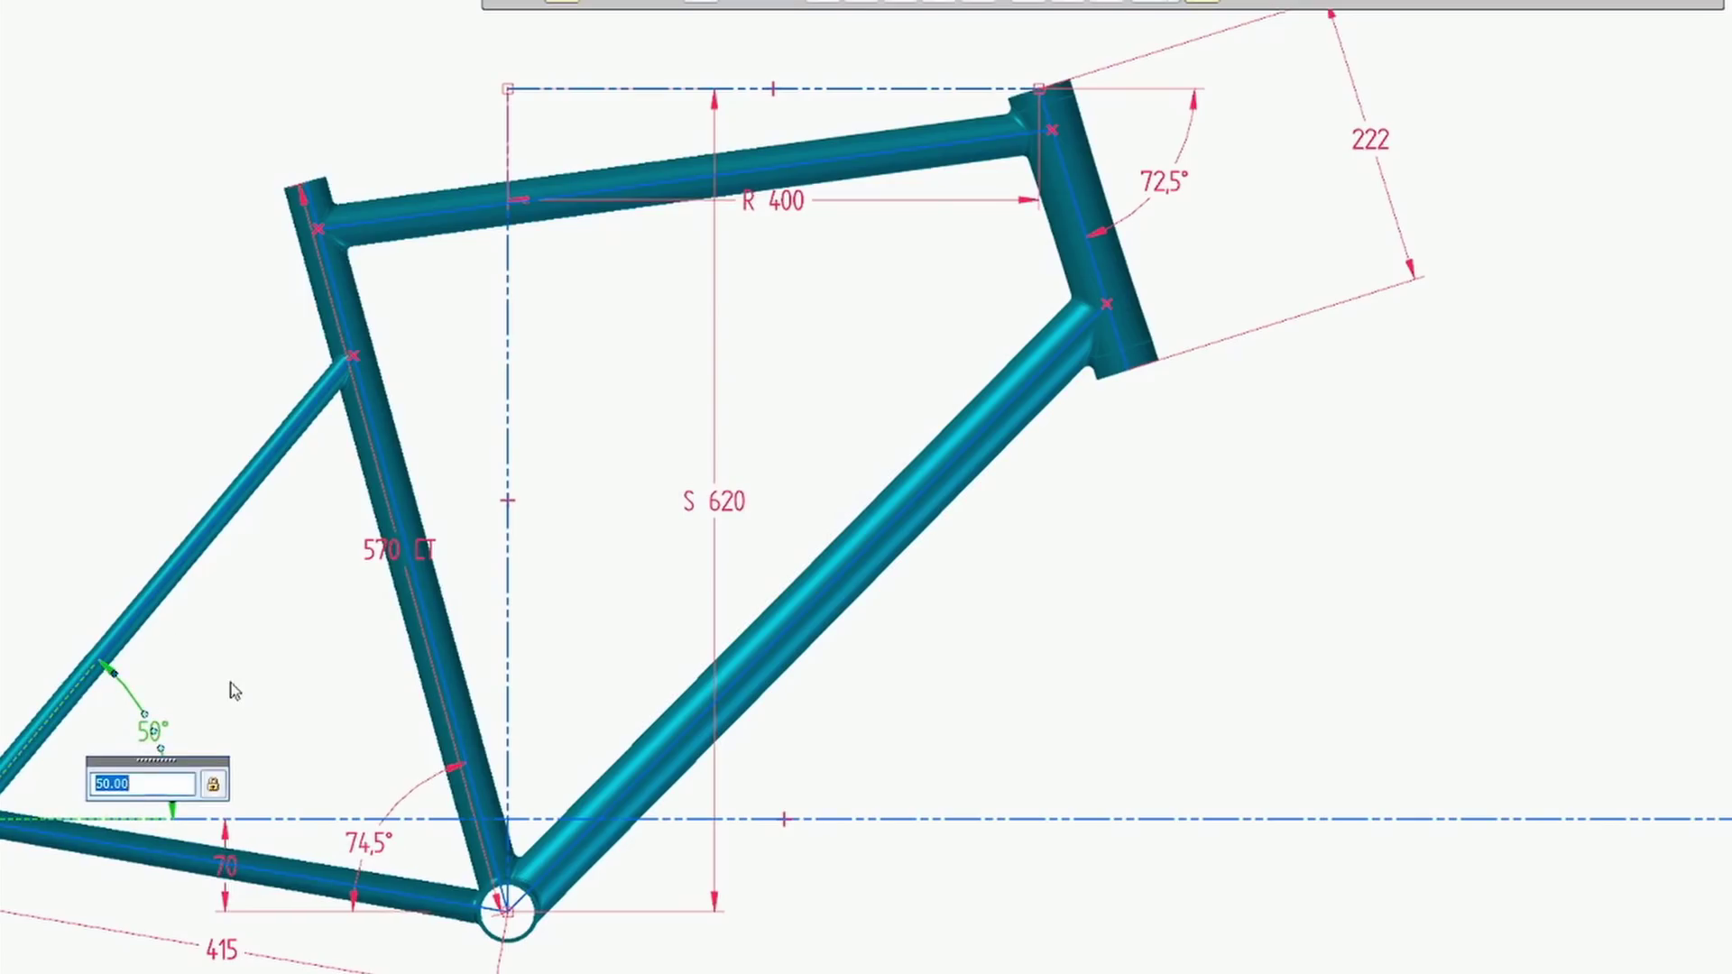
type("58")
key("Return")
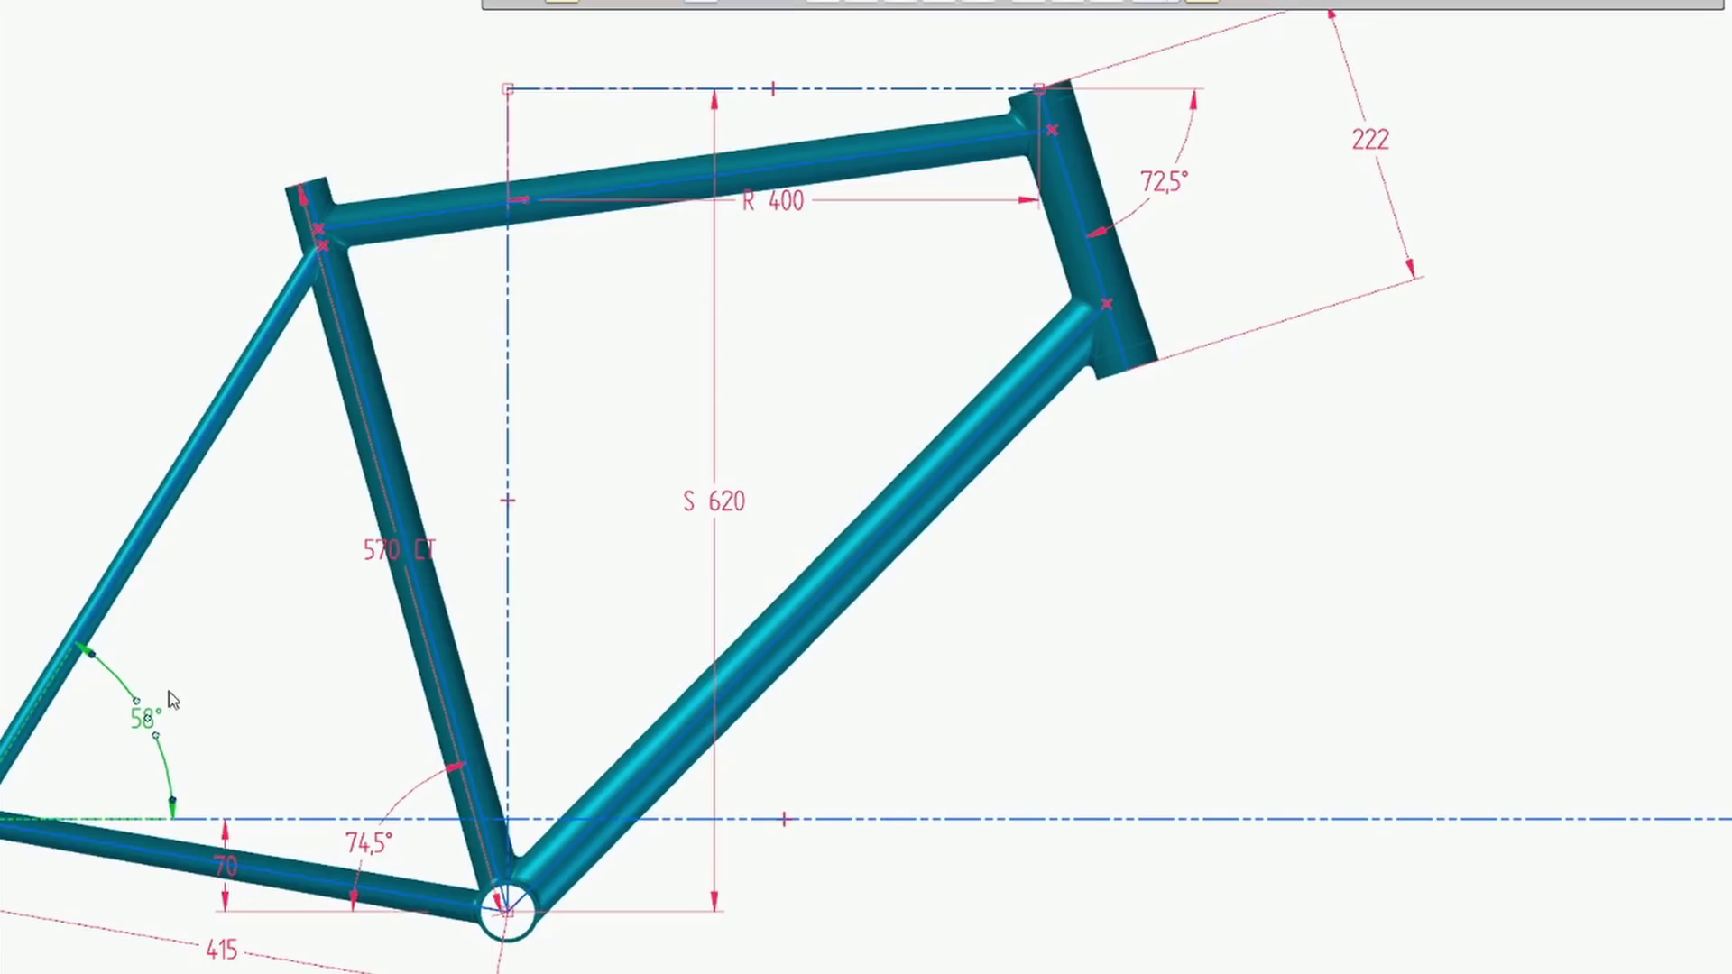
left_click(148, 709)
type("59")
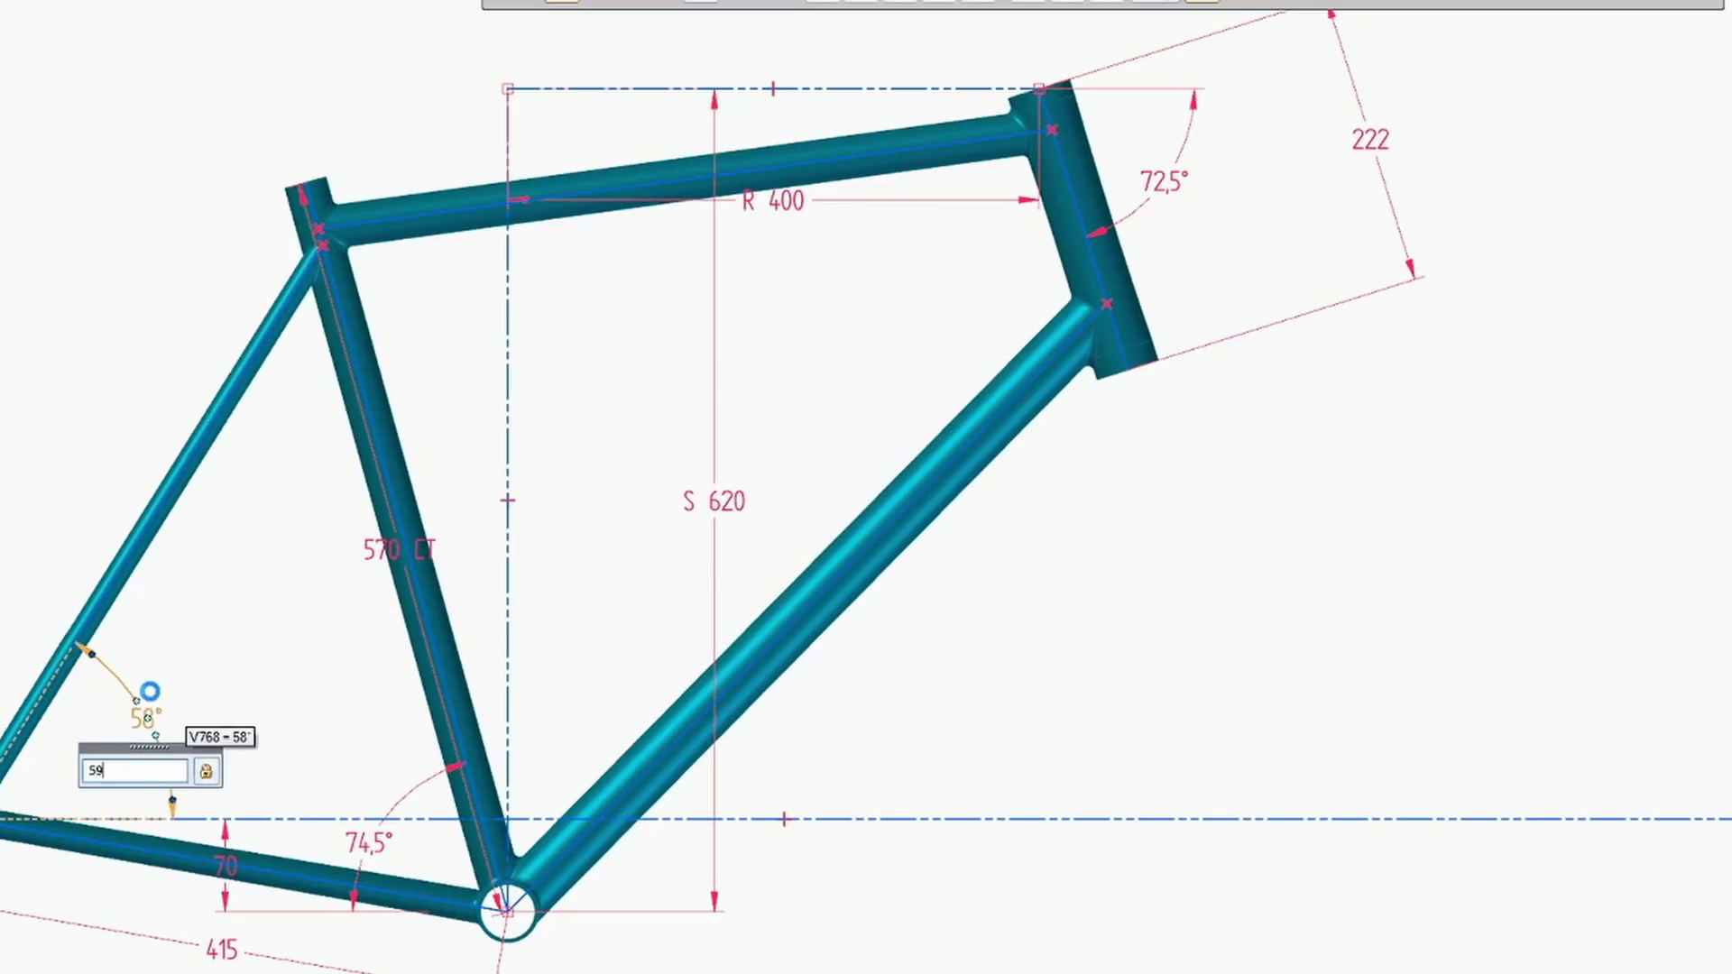
key("Return")
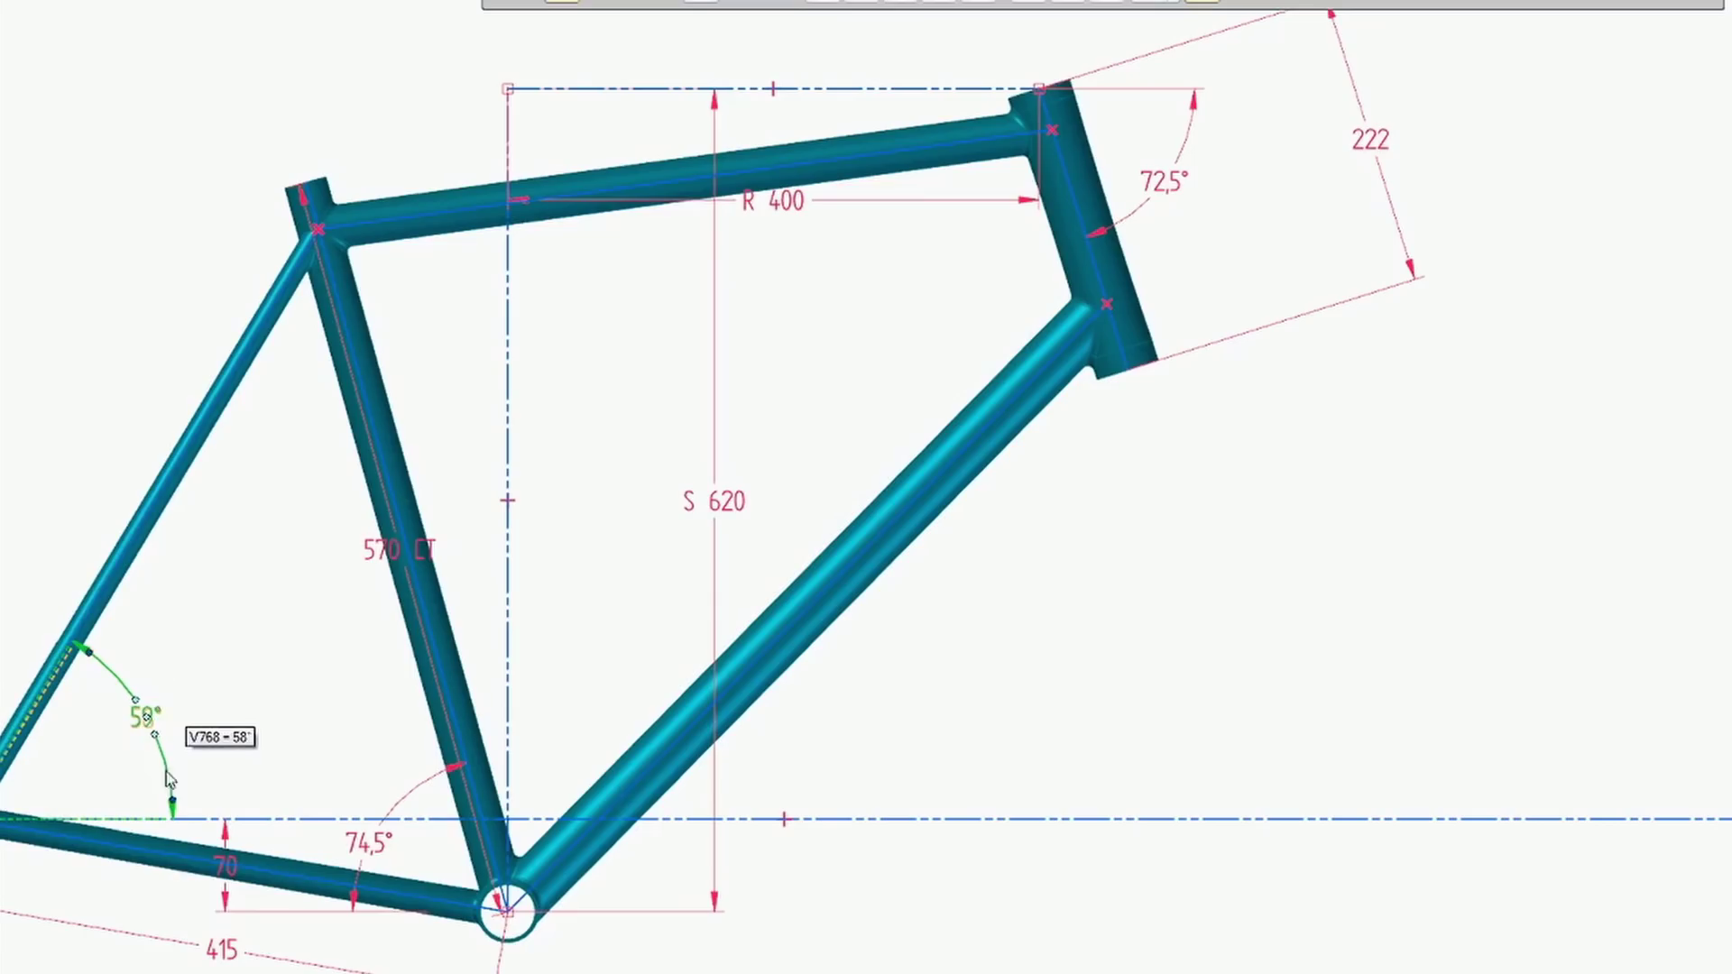
Set the angle between the seatstay and the horizontal reference line to 48°
left_click(156, 704)
type("48")
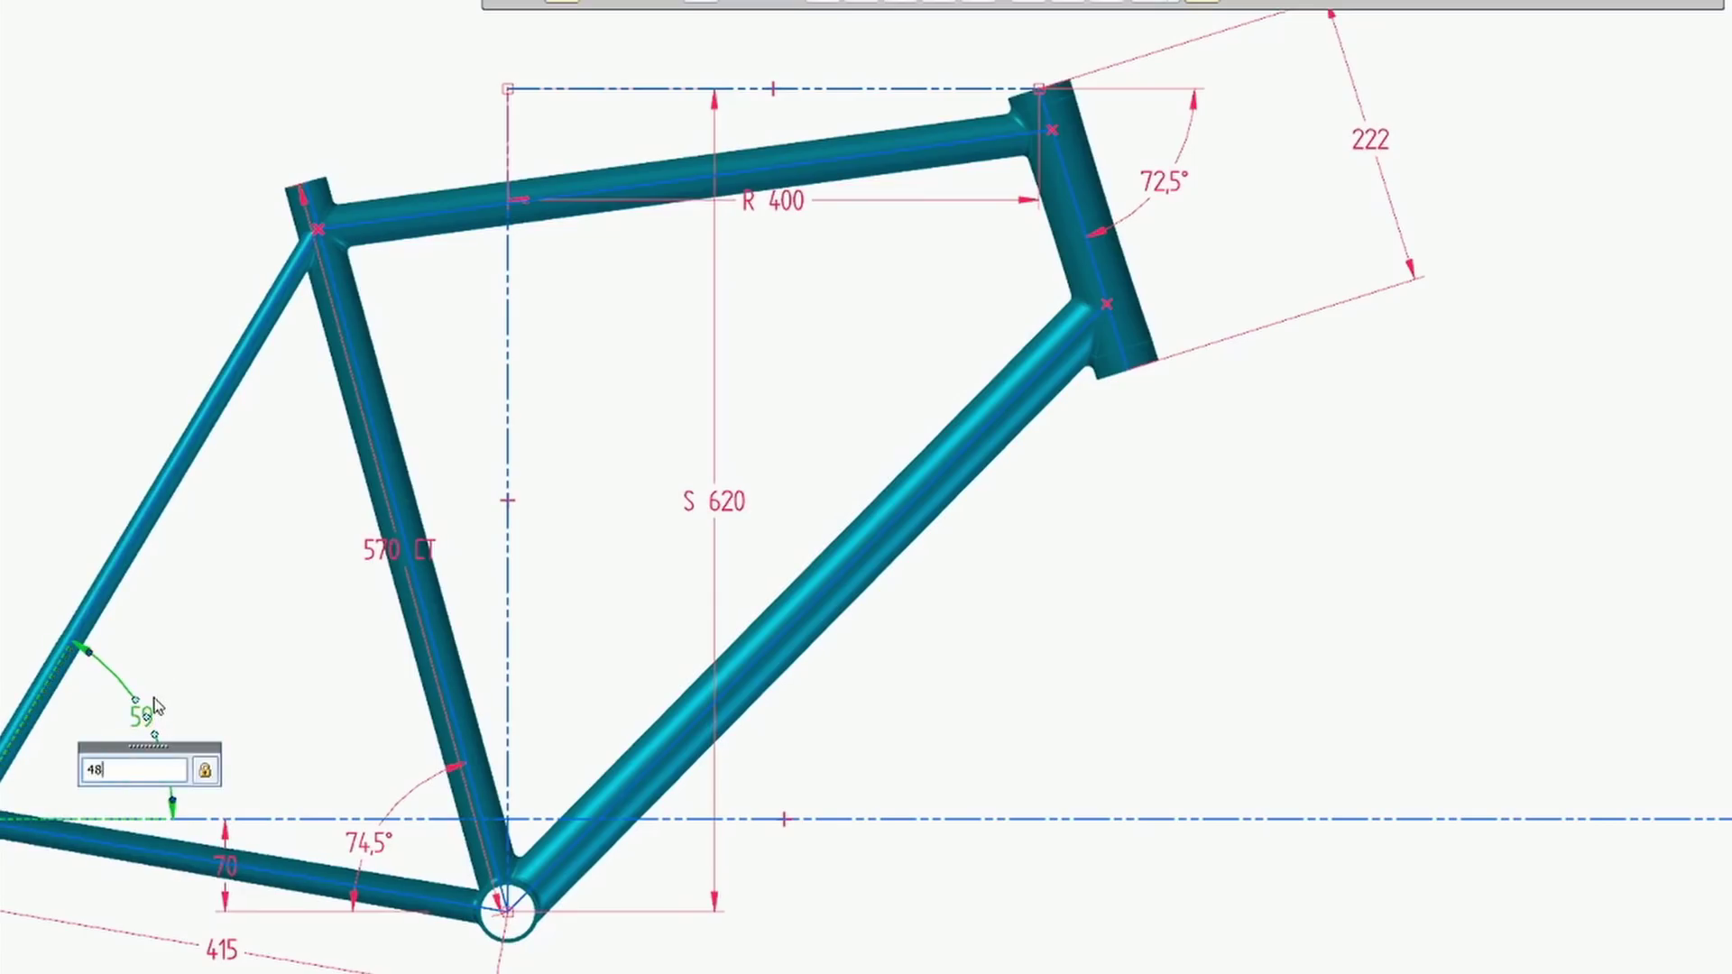
key("Return")
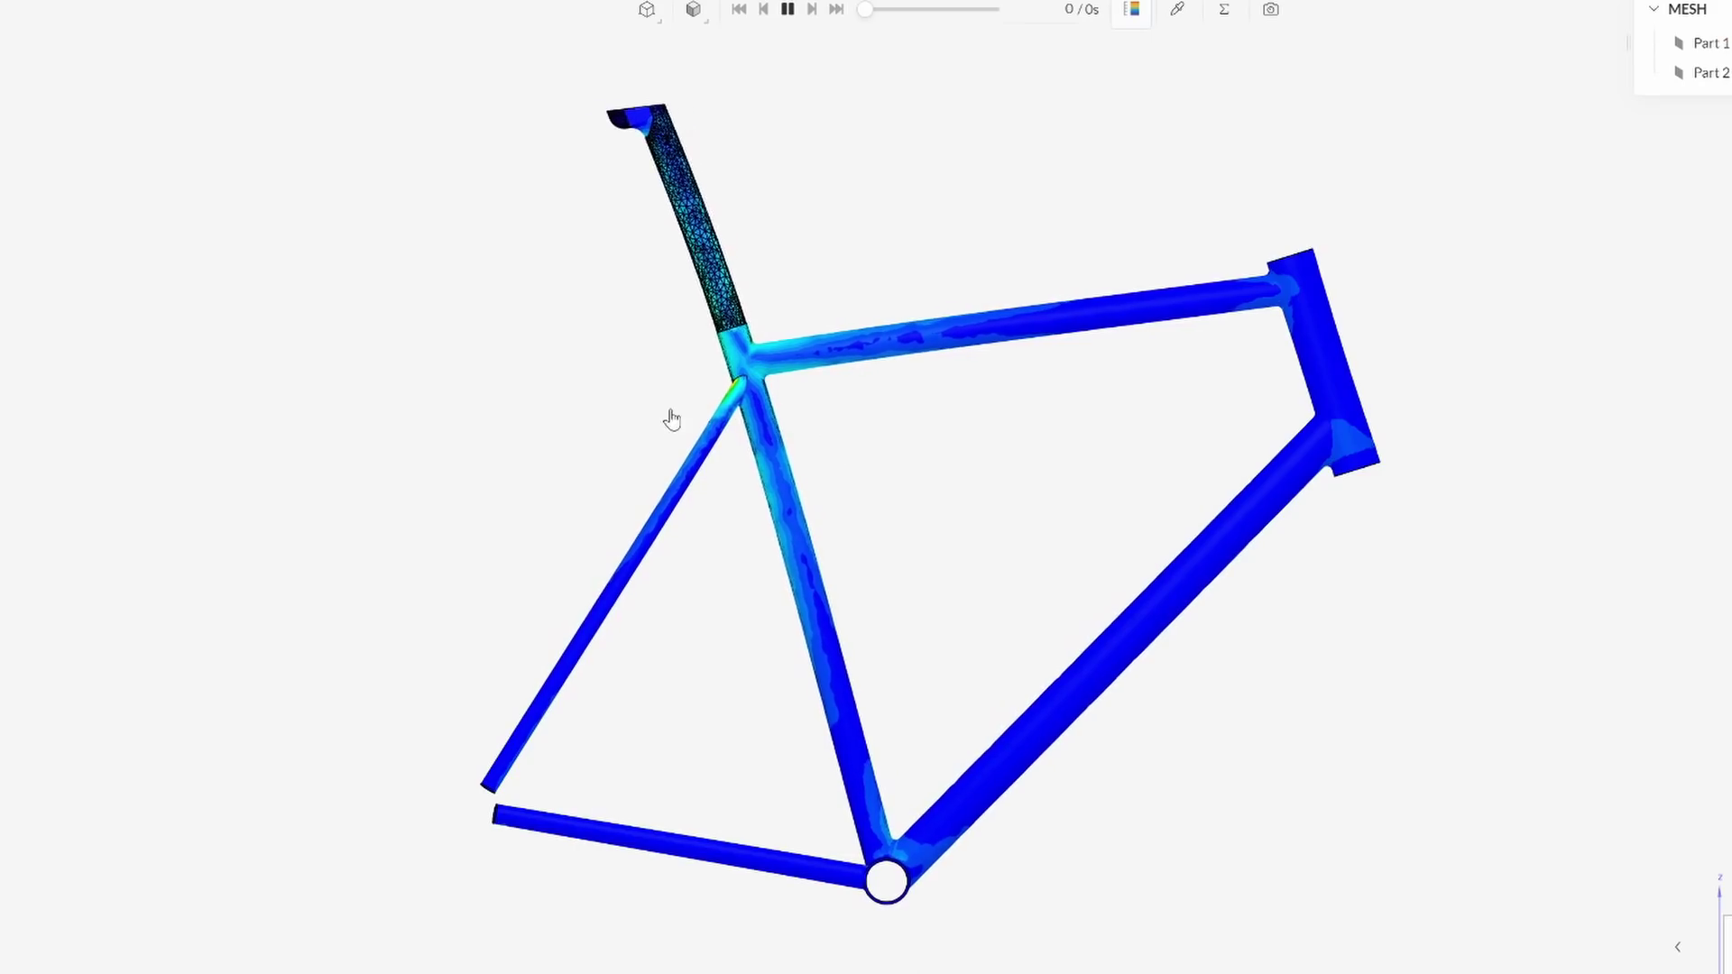
Switch to the simulation results and examine the von Mises stress around the seat cluster for the normal and dropped seatstay frames
left_click_drag(731, 514, 799, 521)
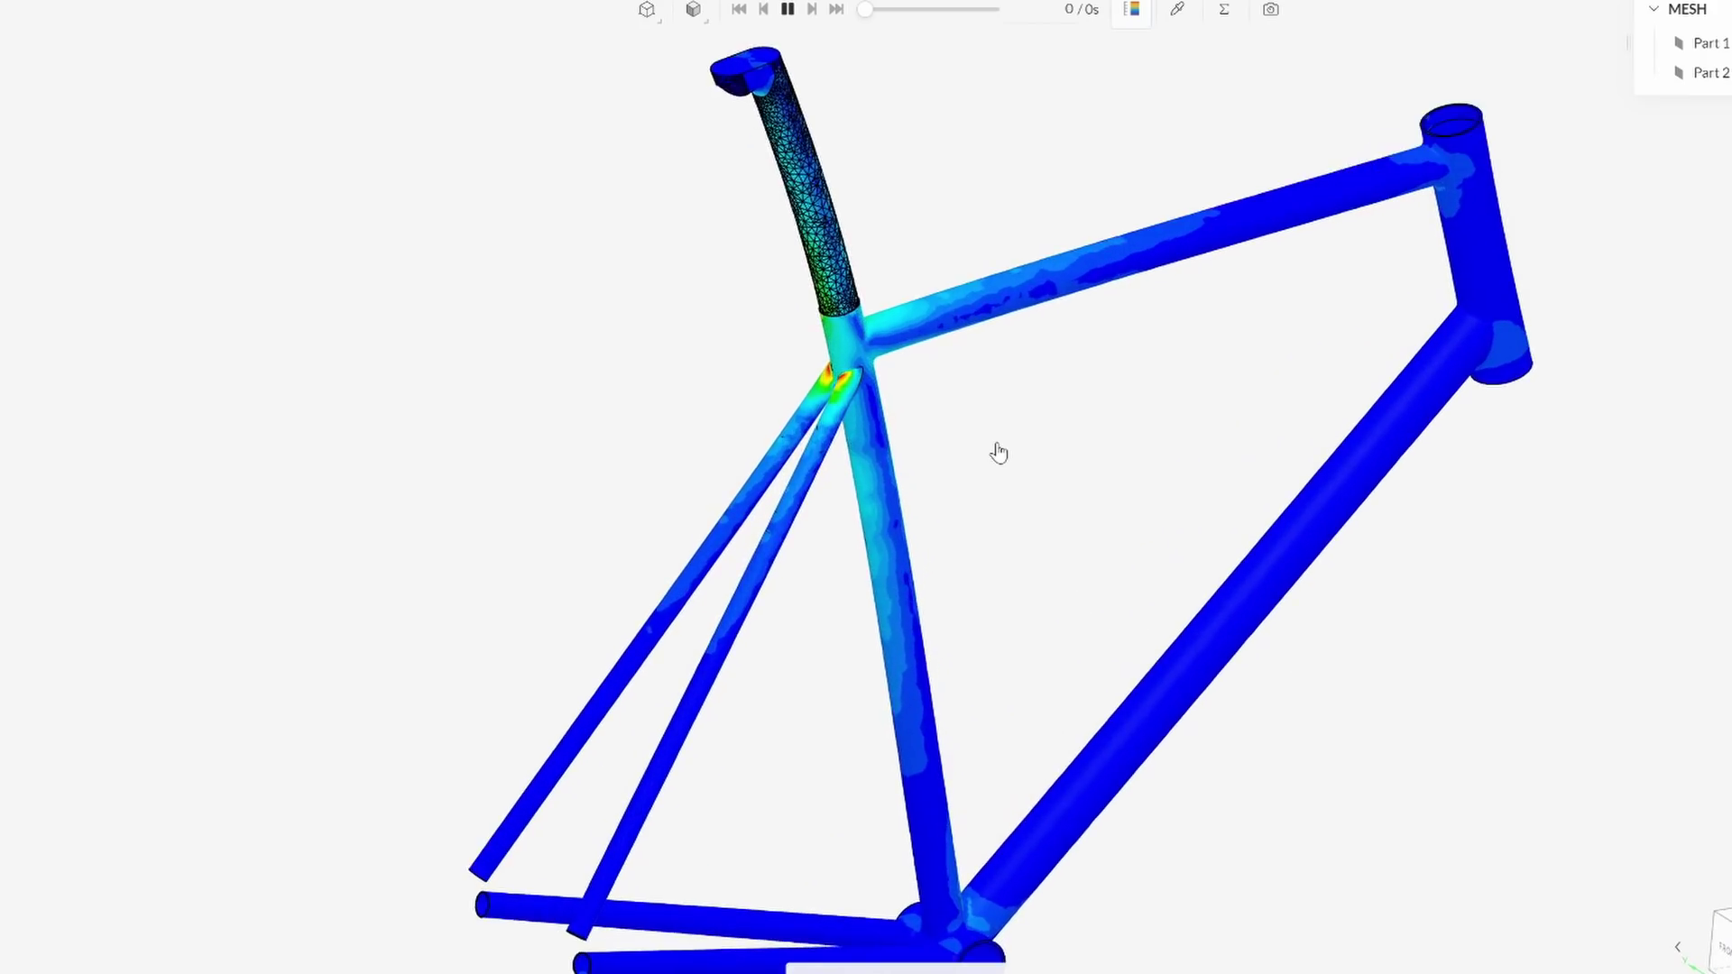
scroll(1010, 424, "up", 2)
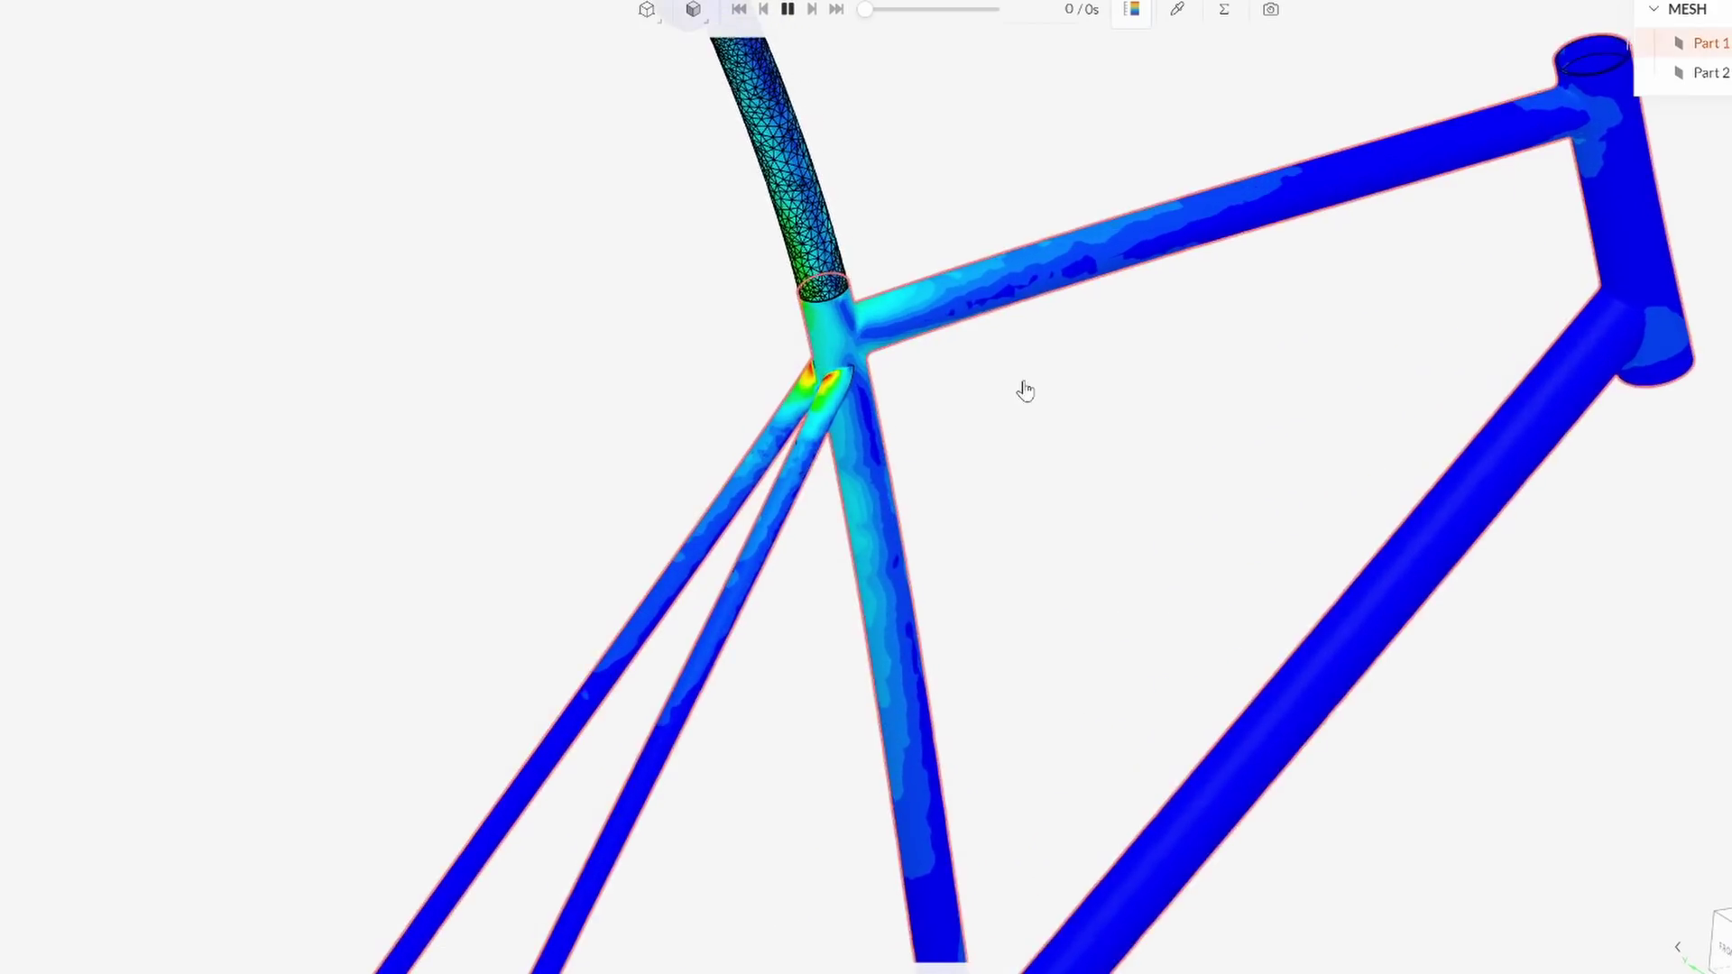
scroll(1026, 390, "up", 1)
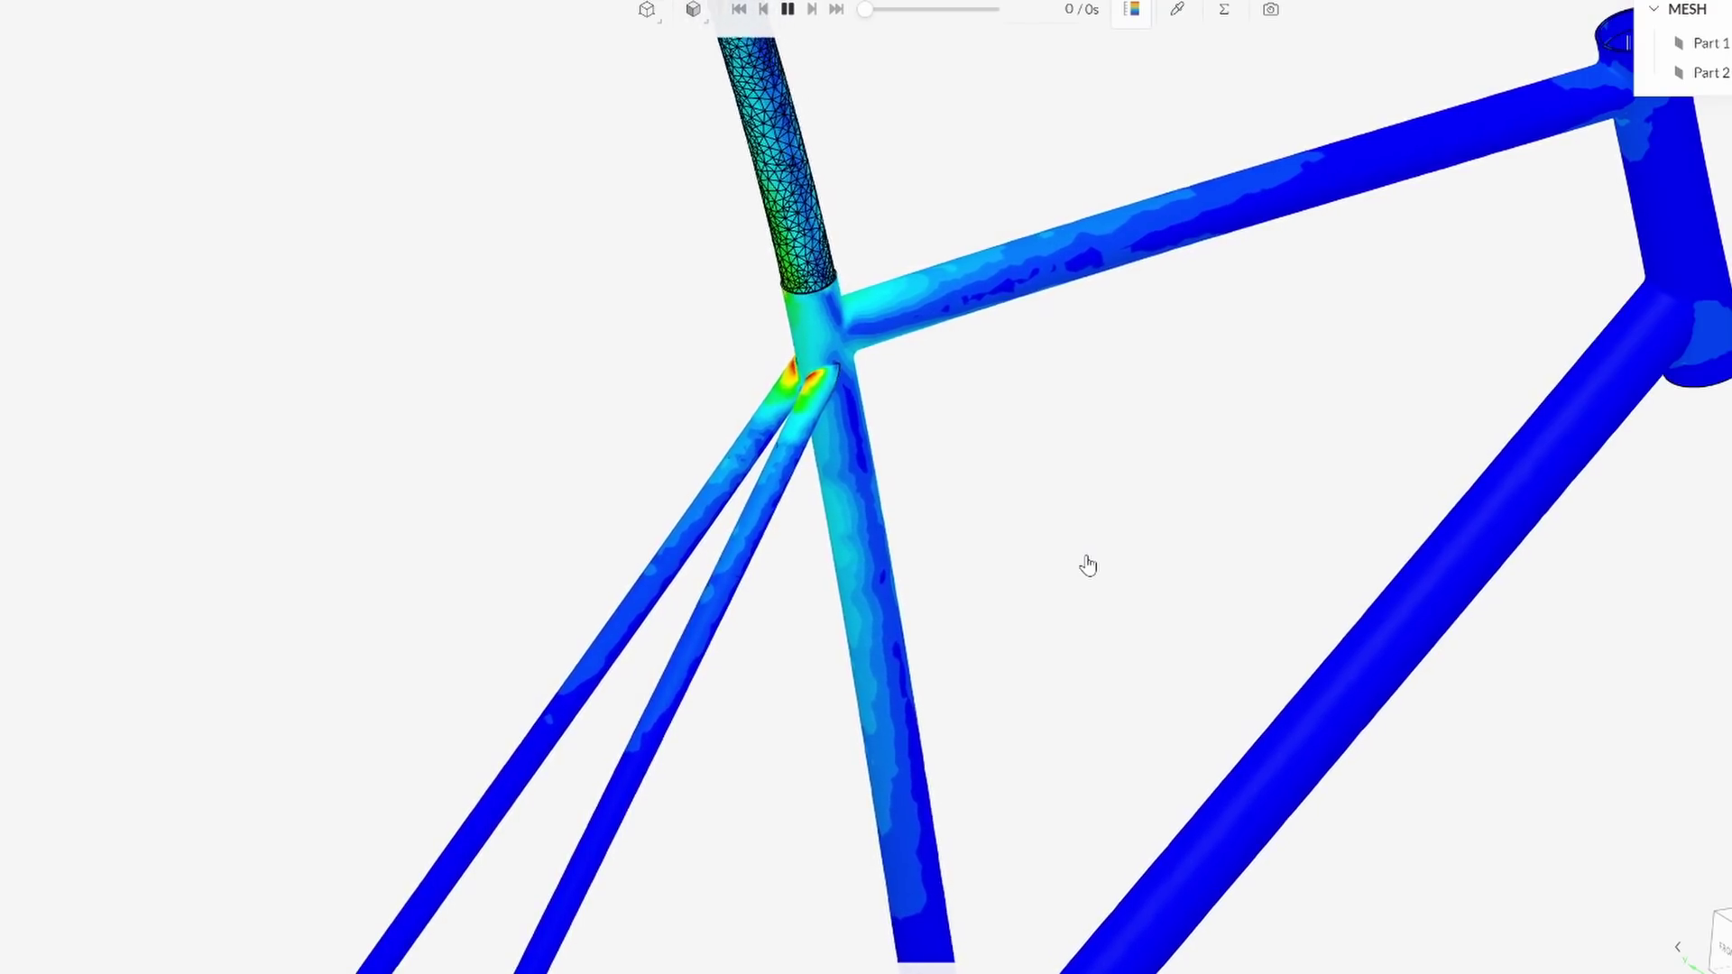
scroll(1088, 564, "down", 2)
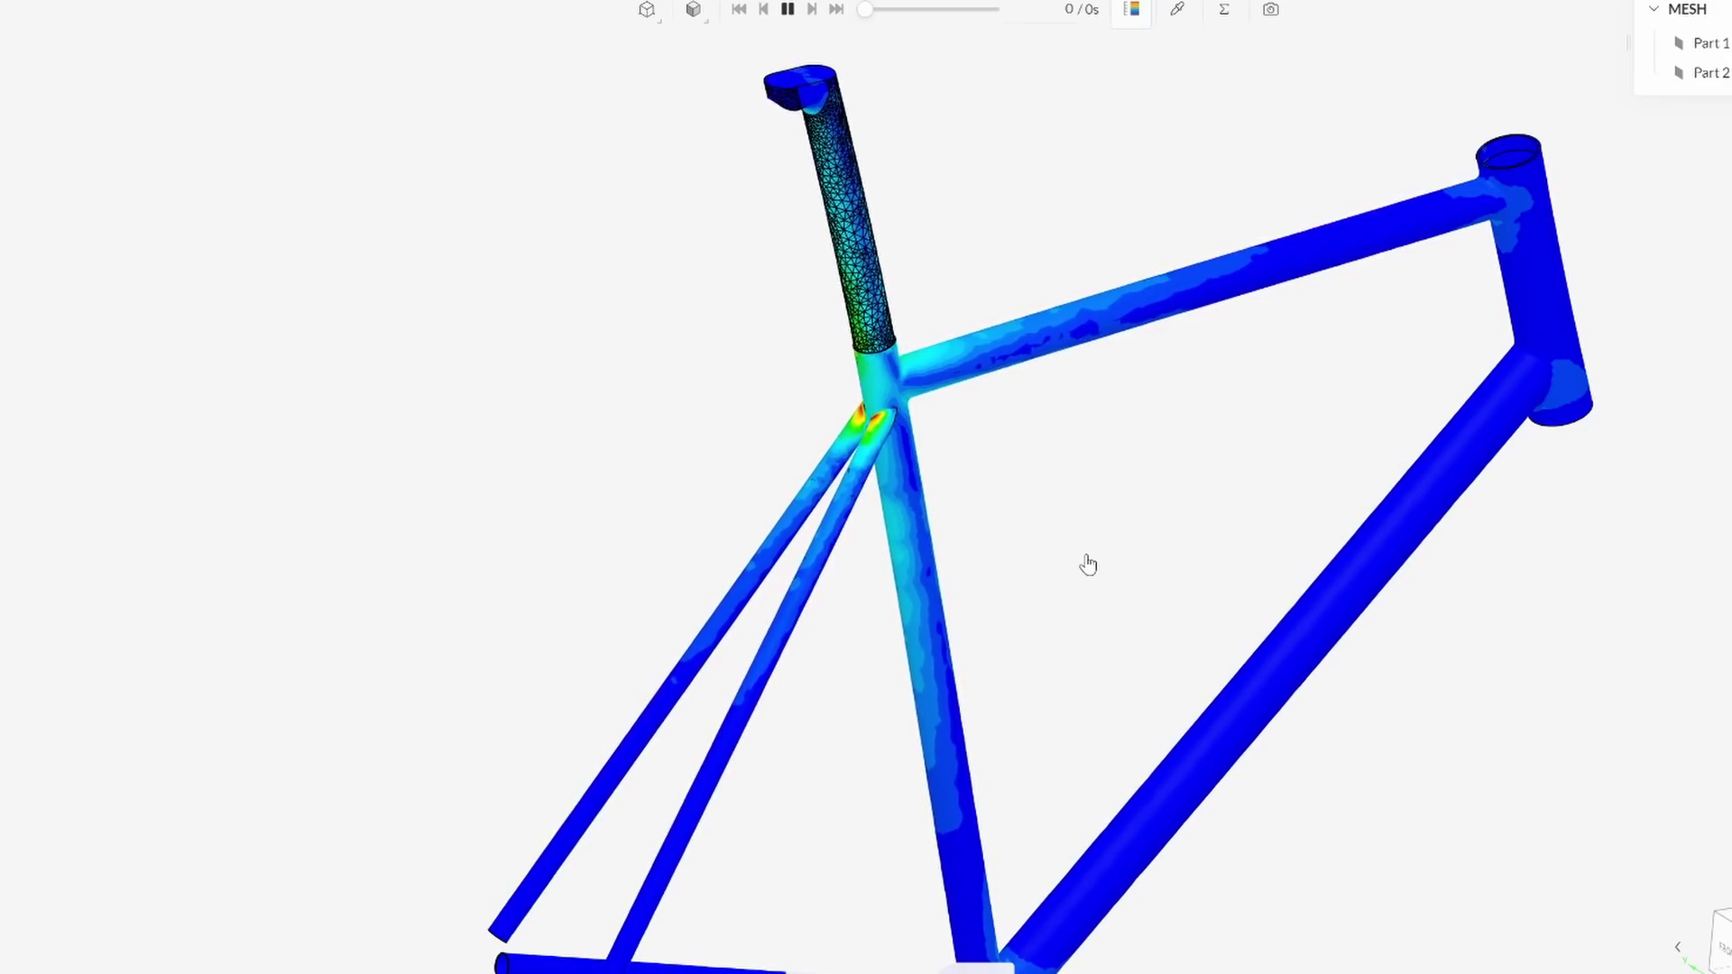
left_click(1724, 925)
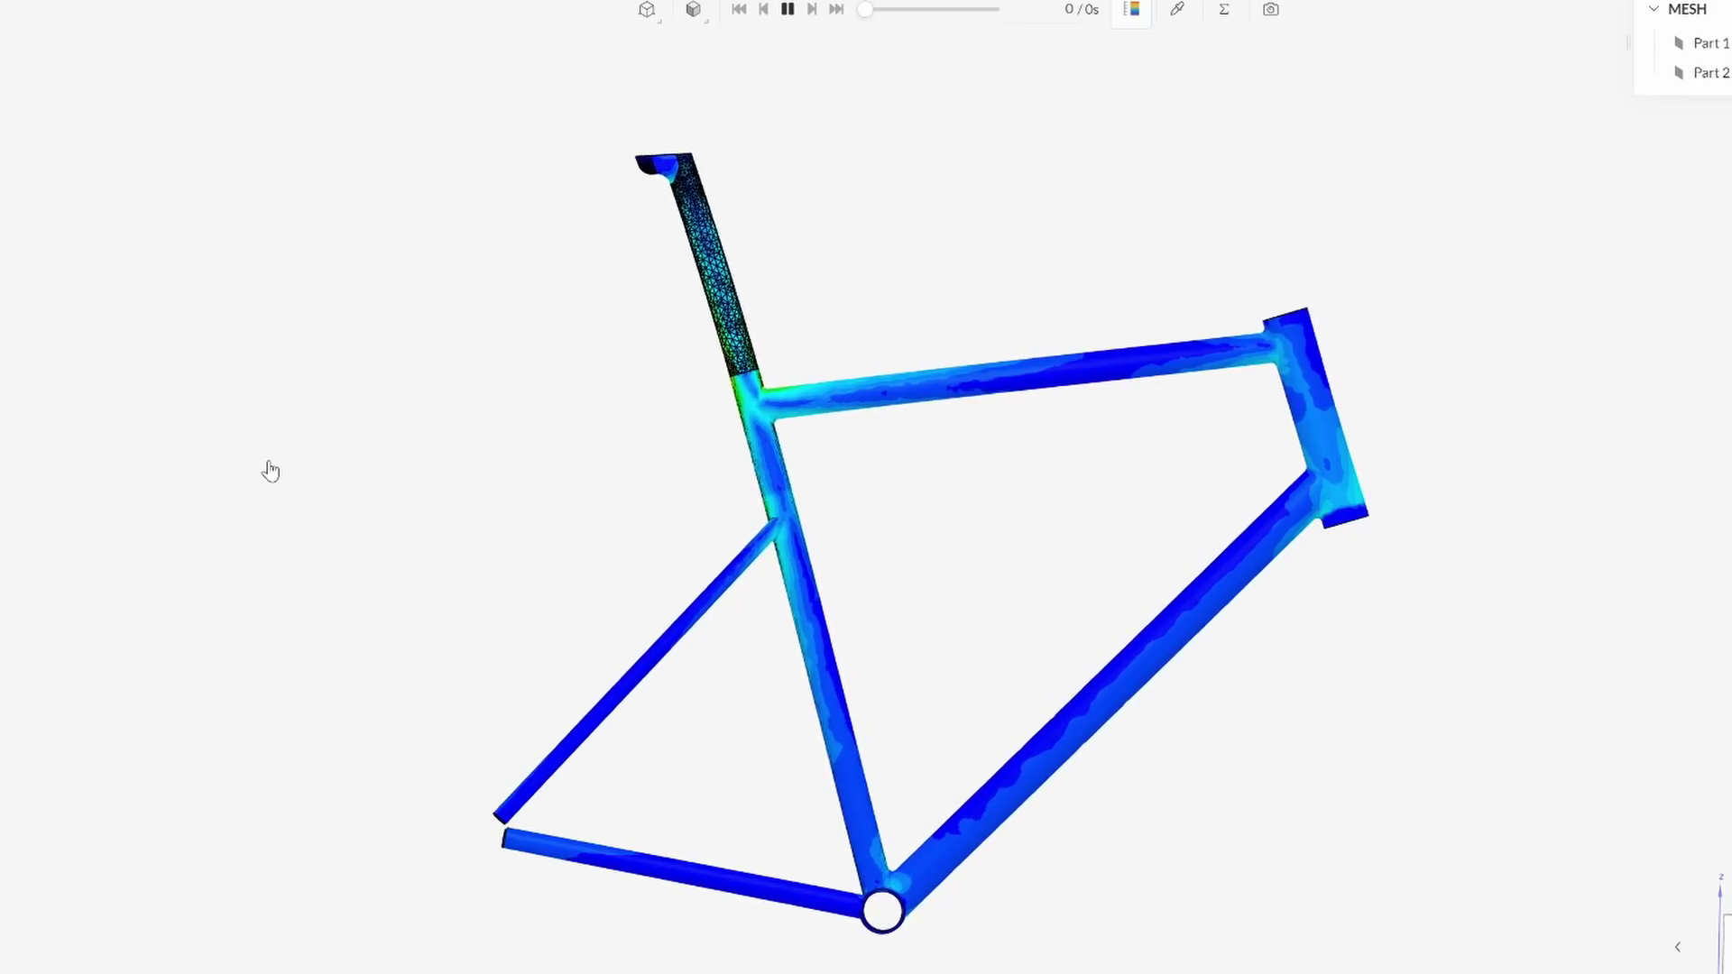
scroll(740, 433, "up", 3)
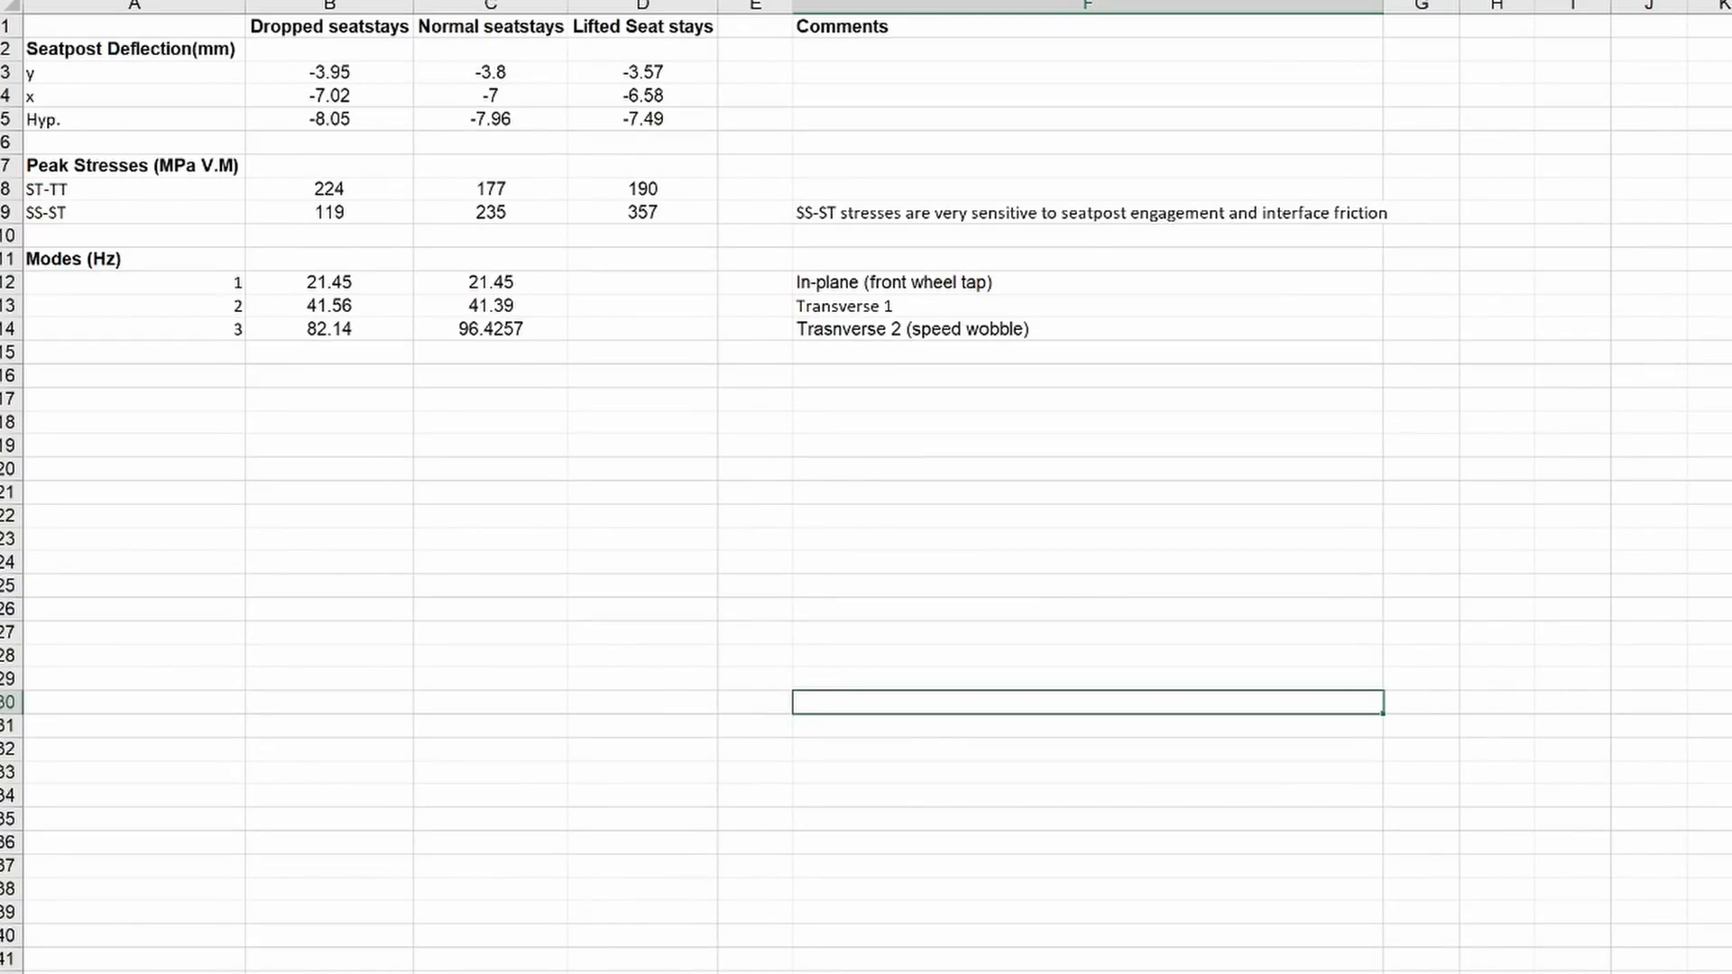
Switch to the results spreadsheet, go through the seatstay variant columns and highlight the Hyp. seatpost deflections of all three variants
left_click(367, 5)
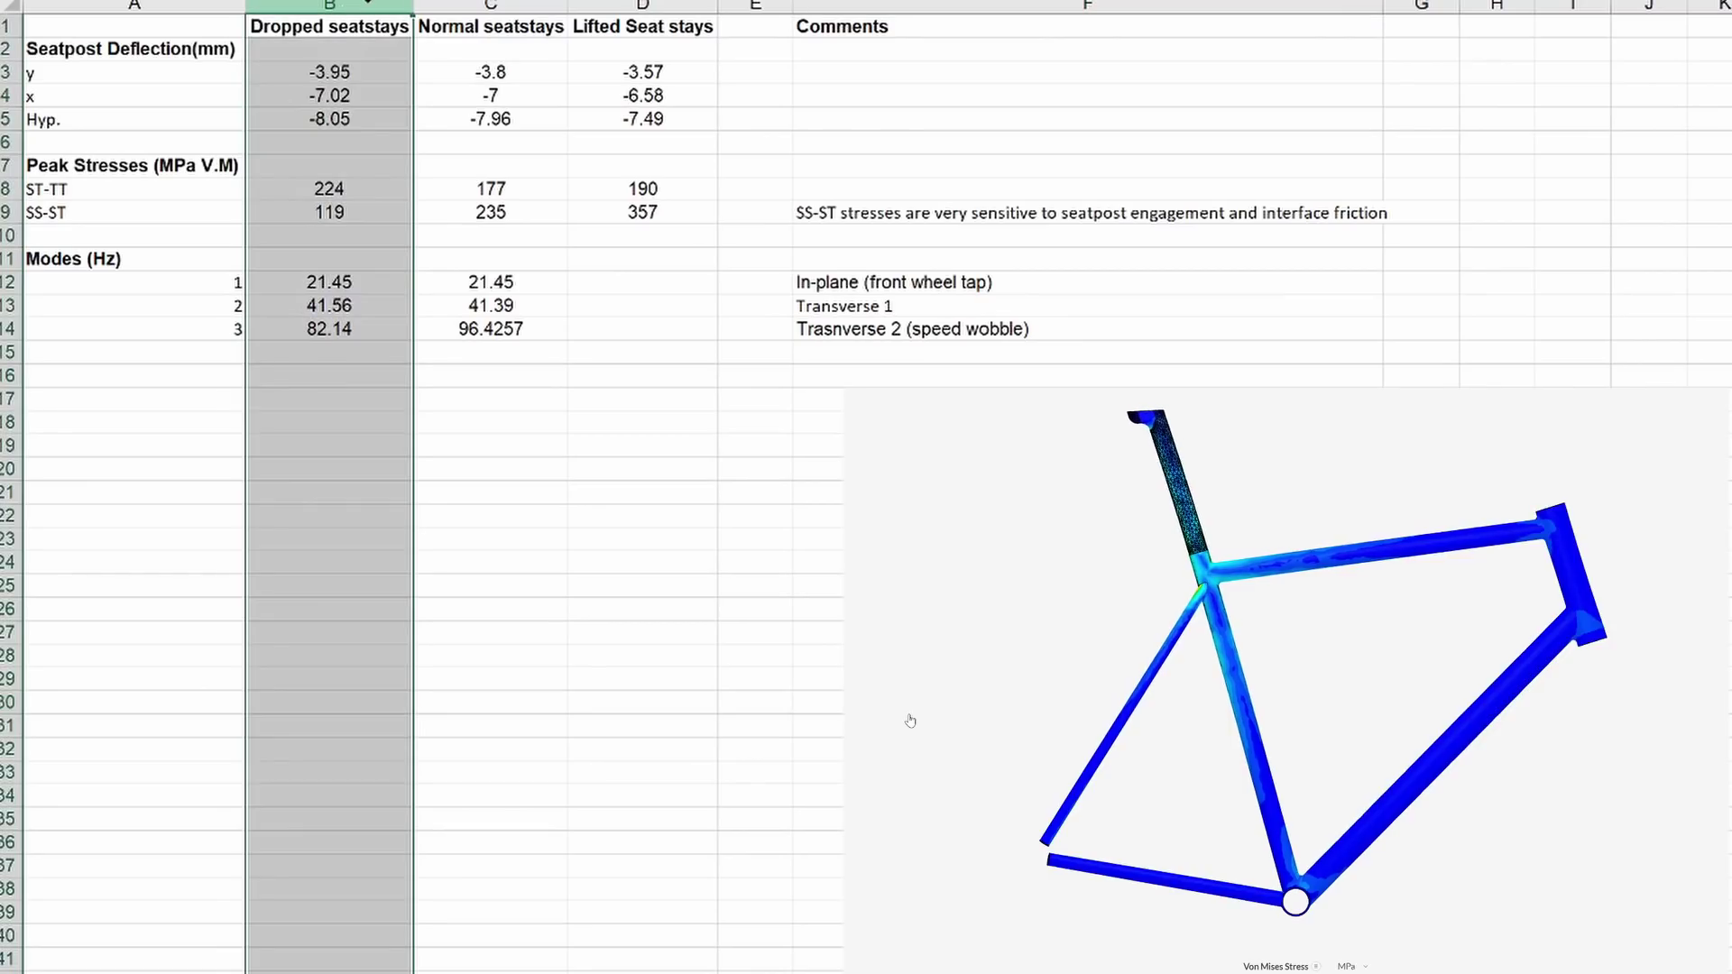
key("Right")
key("Right")
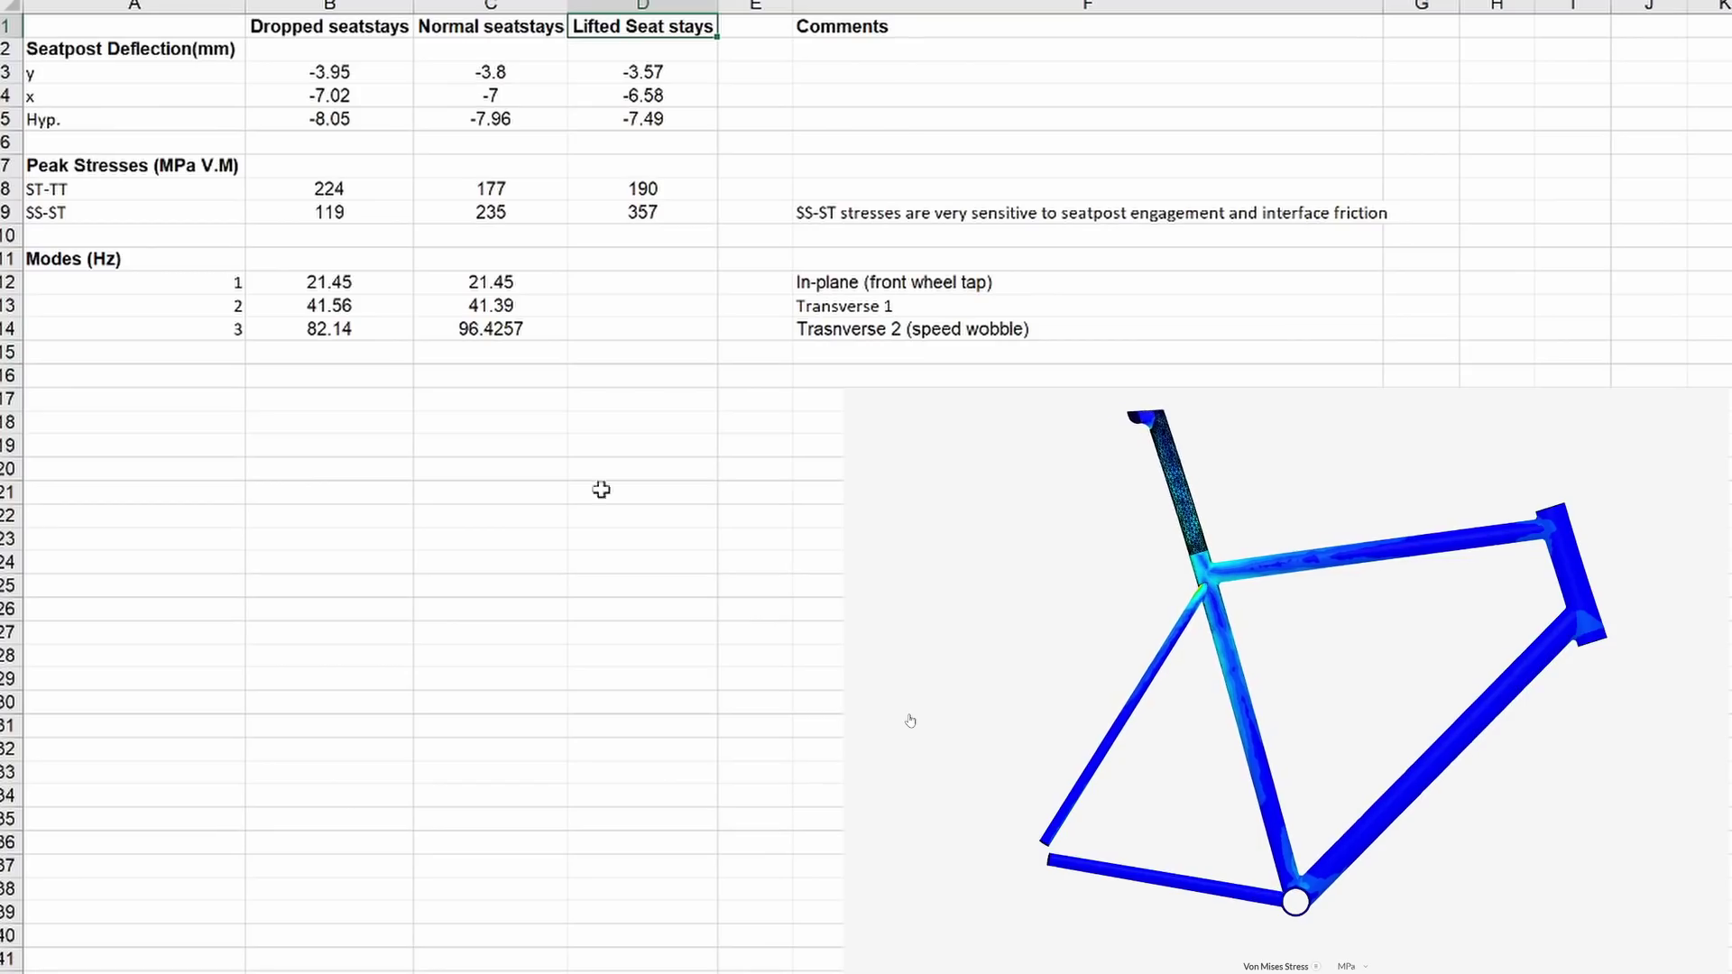
left_click_drag(368, 123, 587, 120)
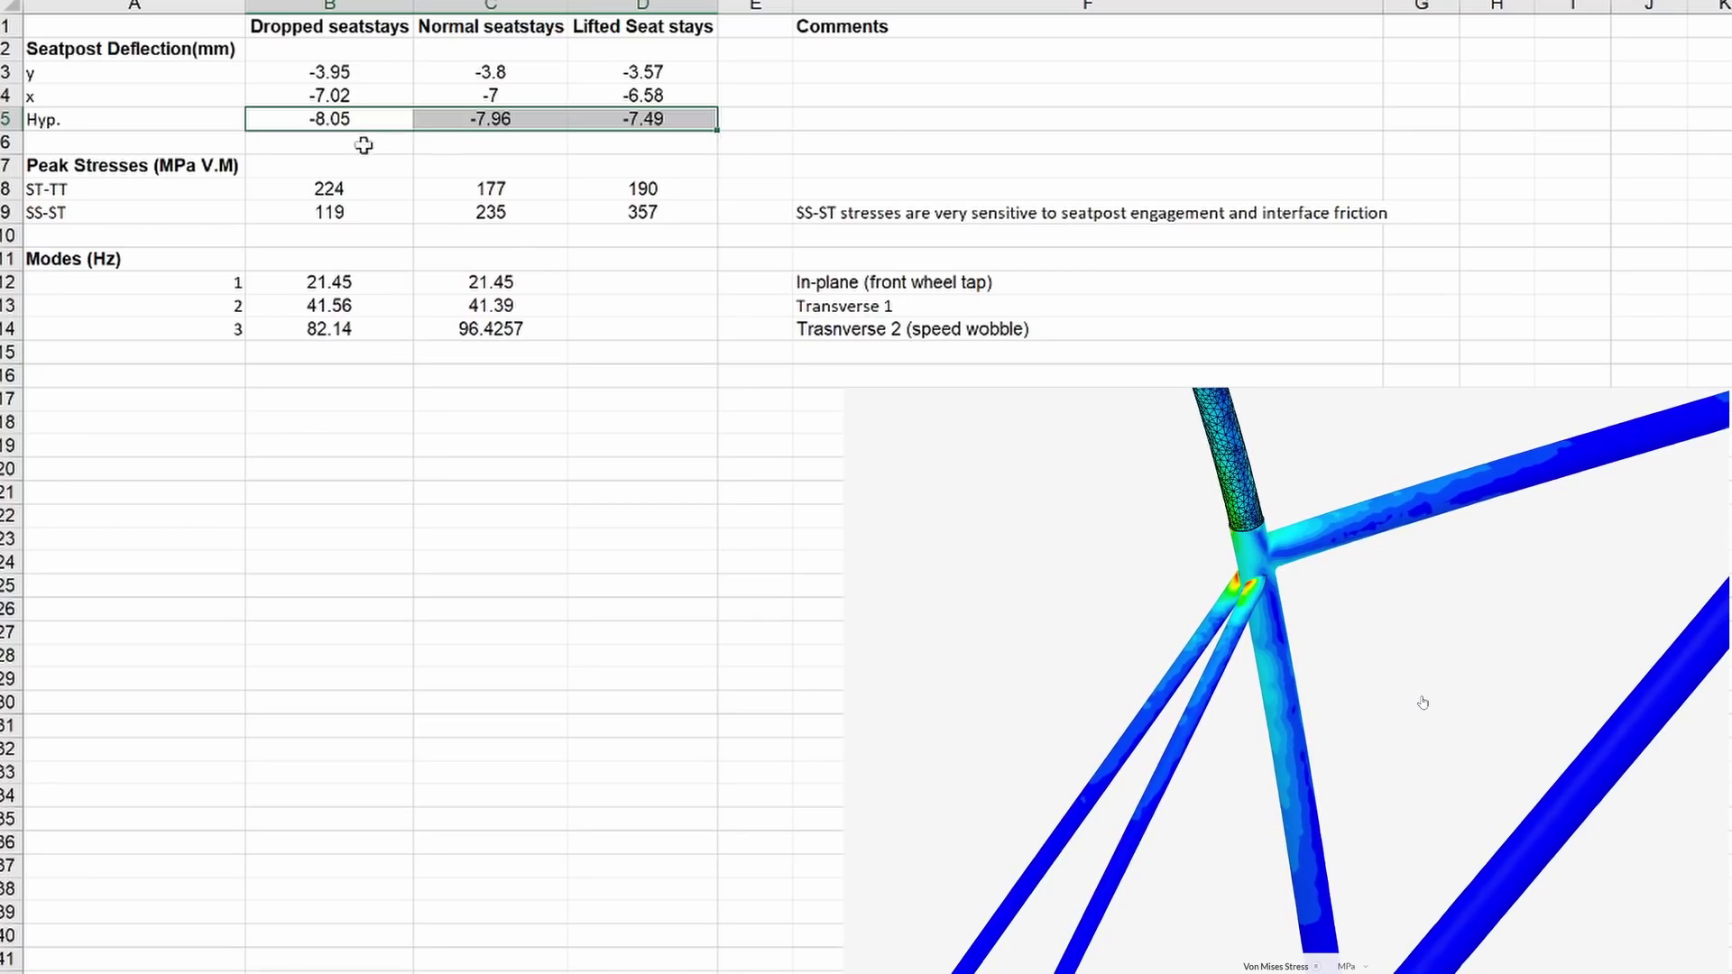
Compare the peak stresses in the table, checking ST-TT for dropped seatstays and SS-ST for normal seatstays
left_click(134, 235)
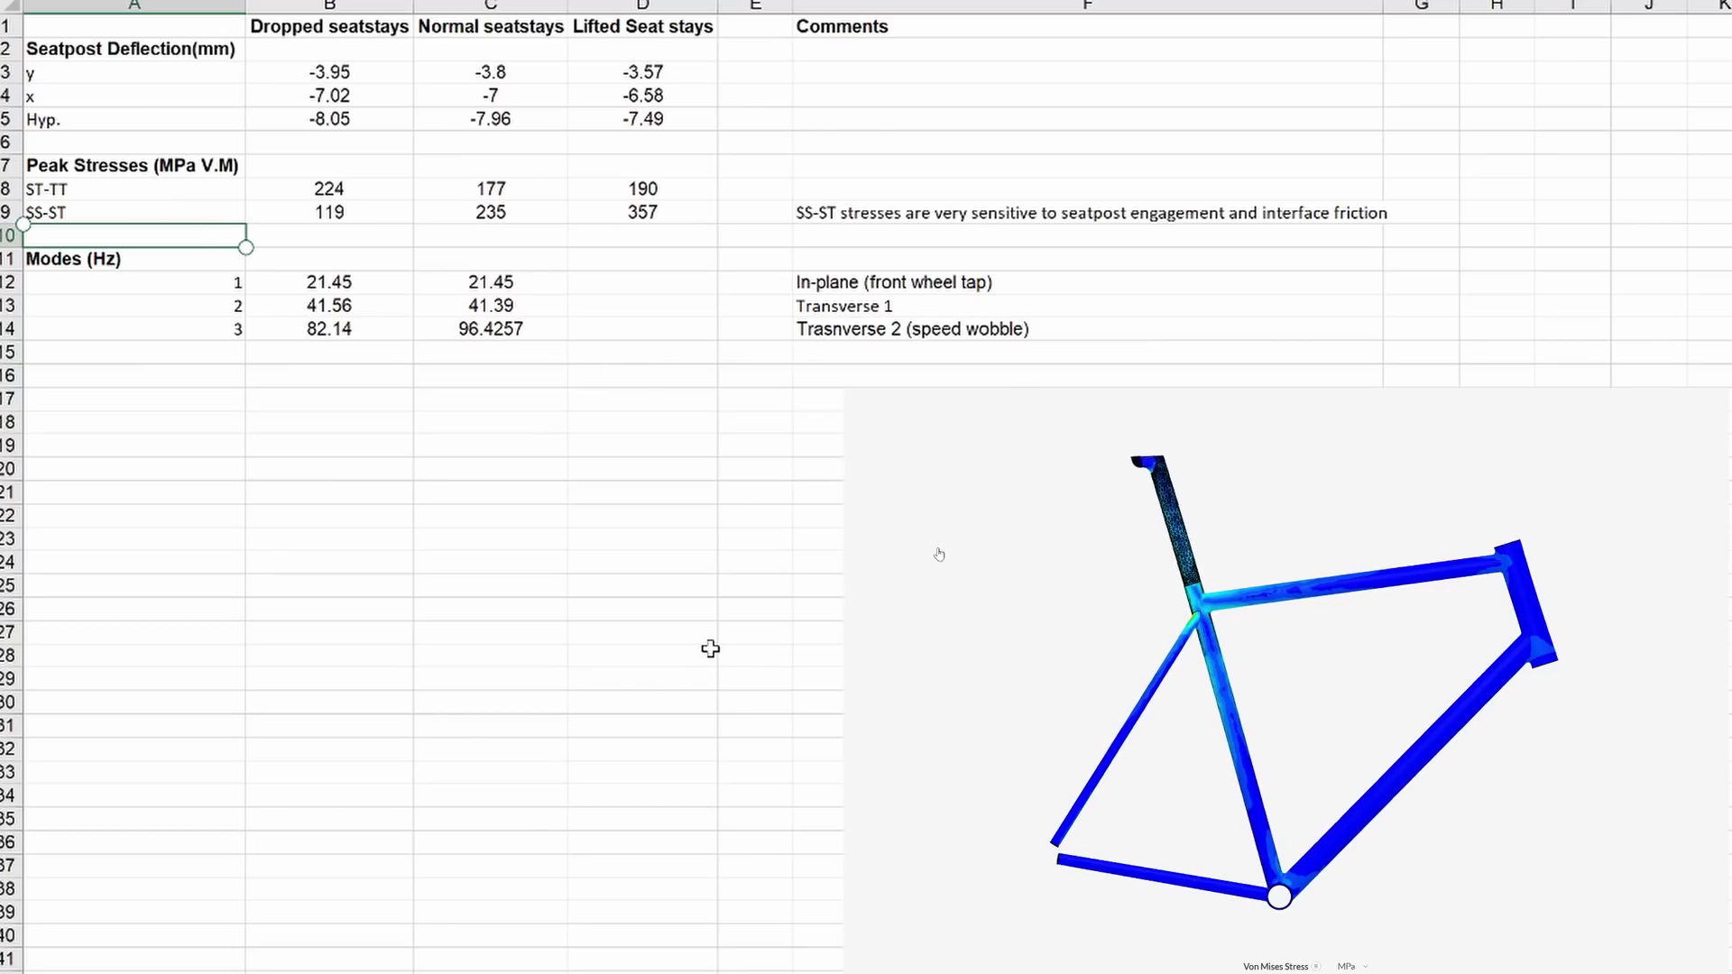
left_click(367, 184)
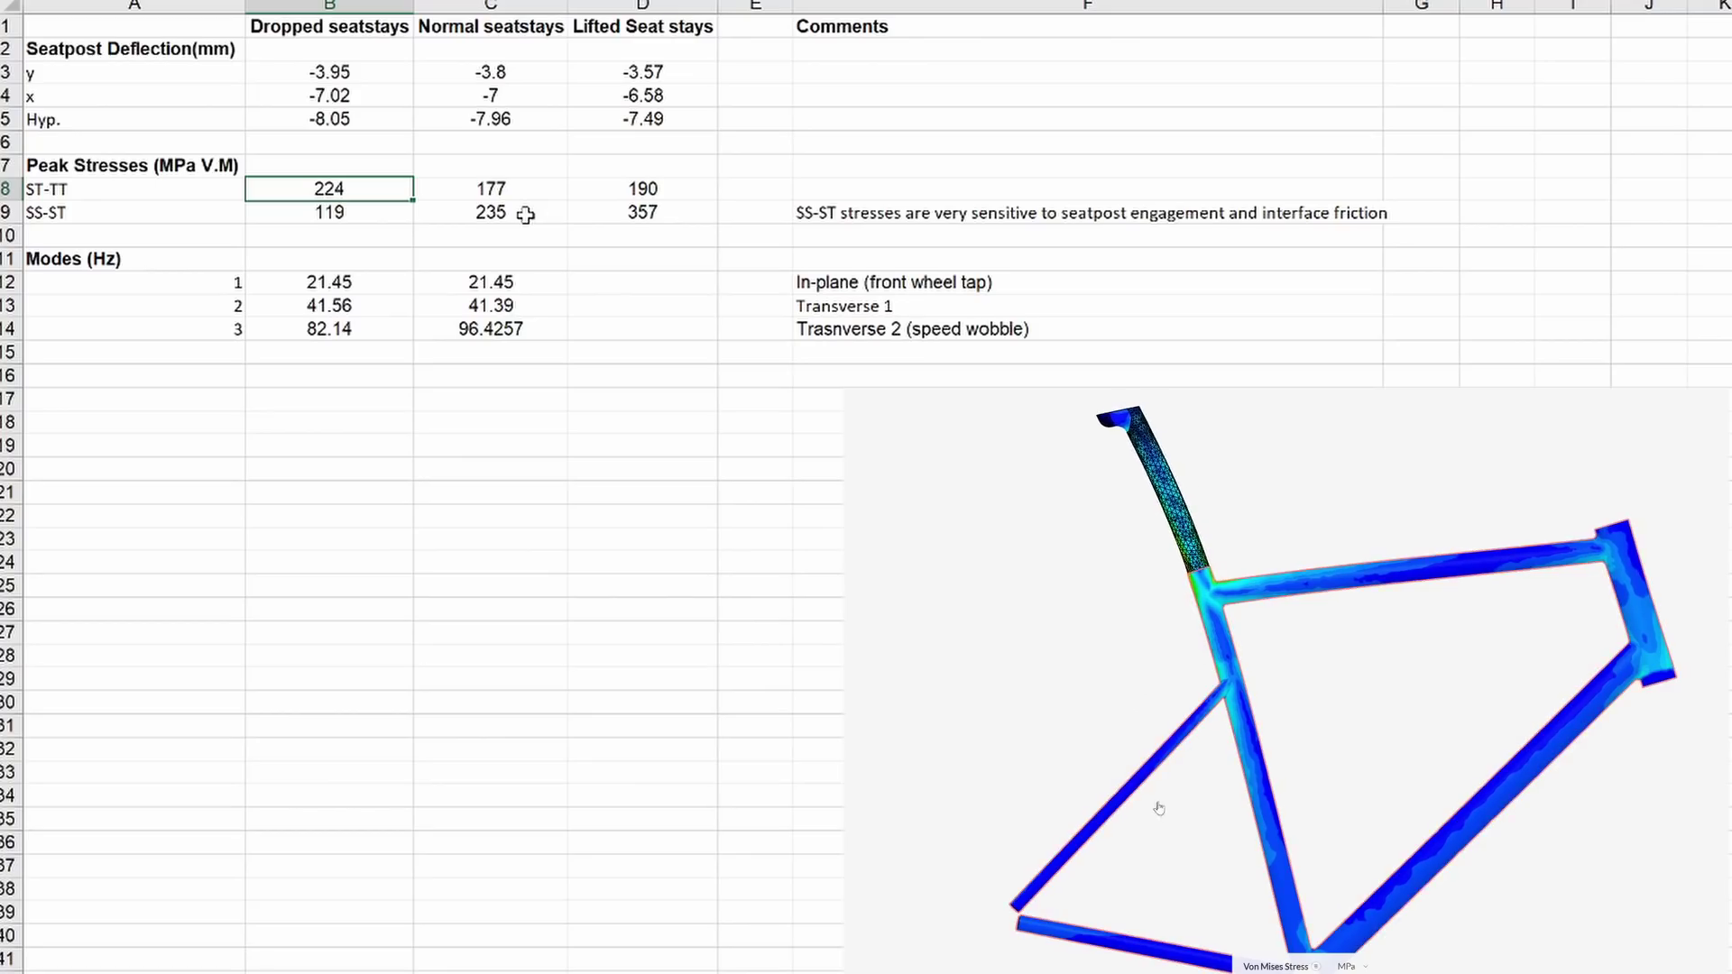
left_click(525, 214)
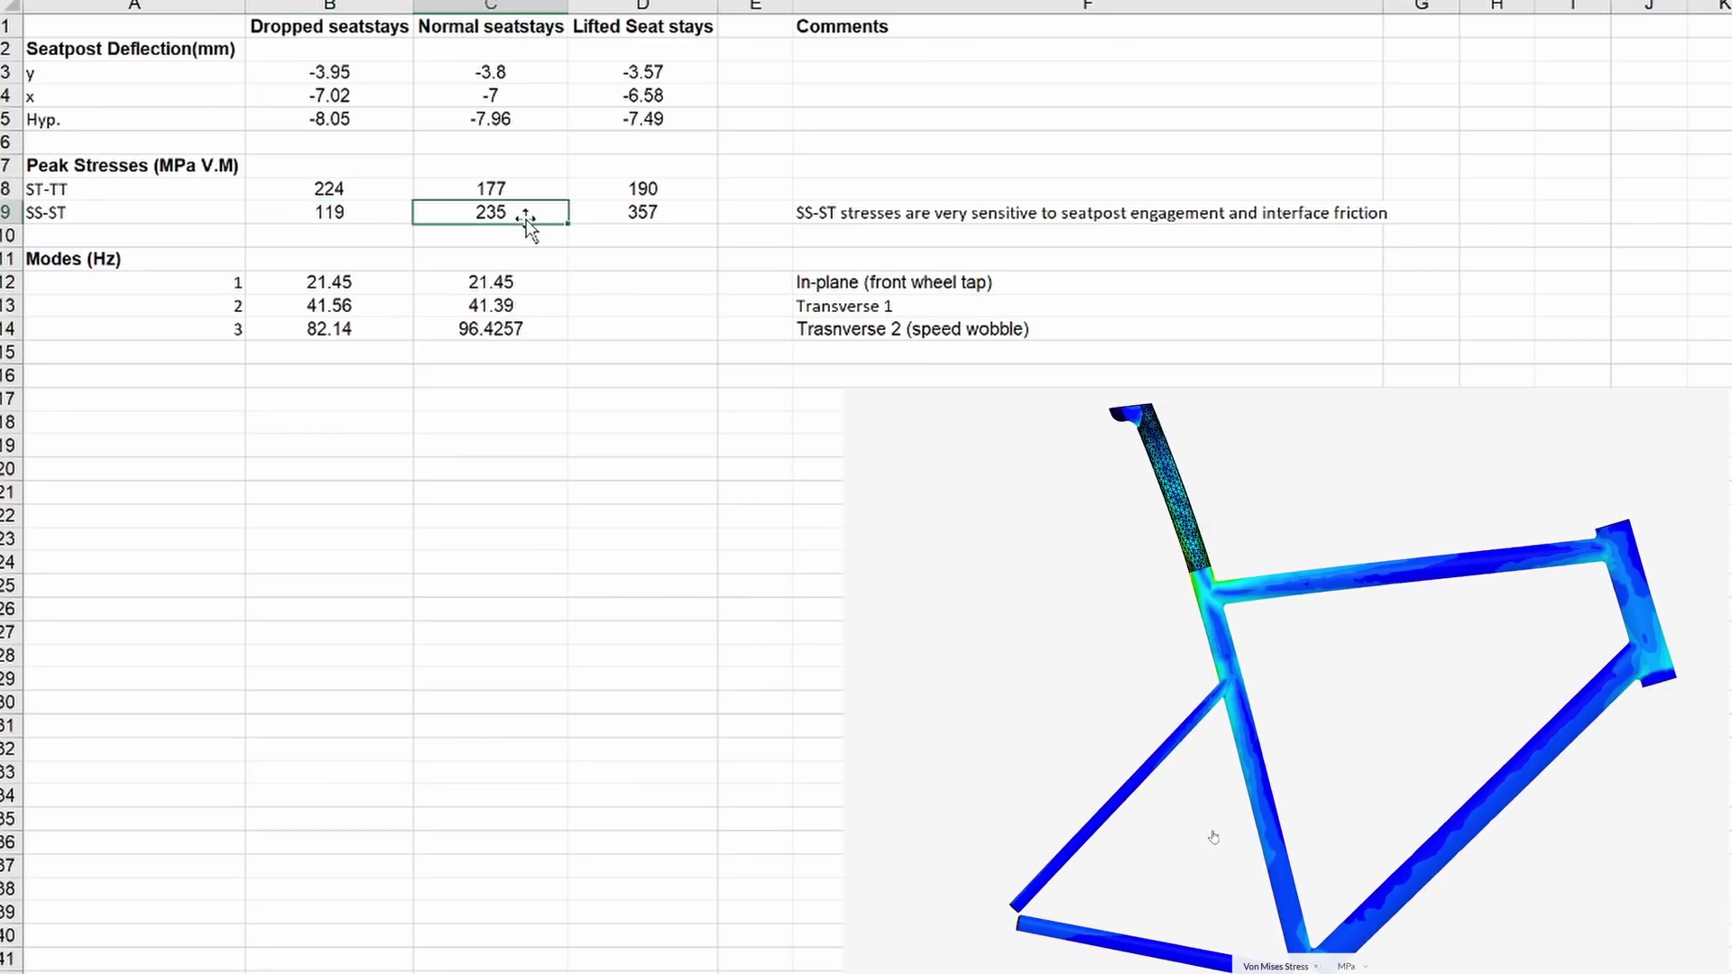